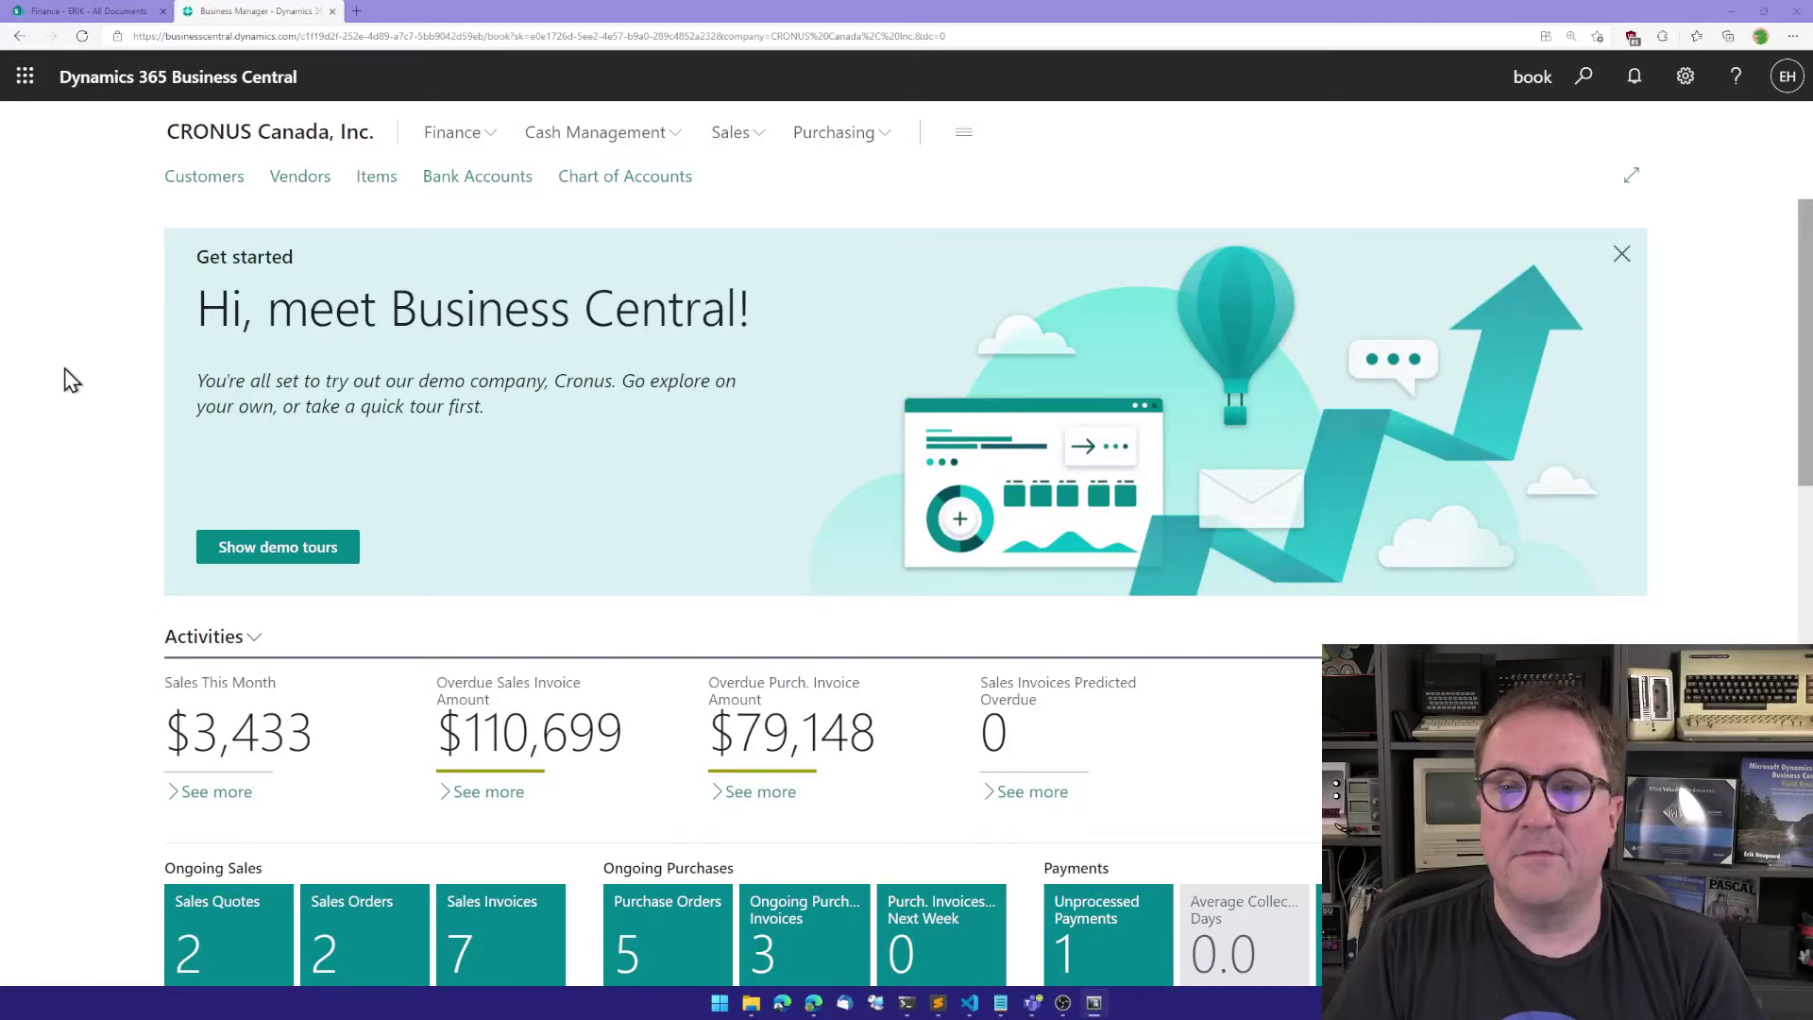
# Step: Search 'table mapping' to open SharePoint Table Mapping and show its Related actions
pyautogui.hotkey('alt', 'q')
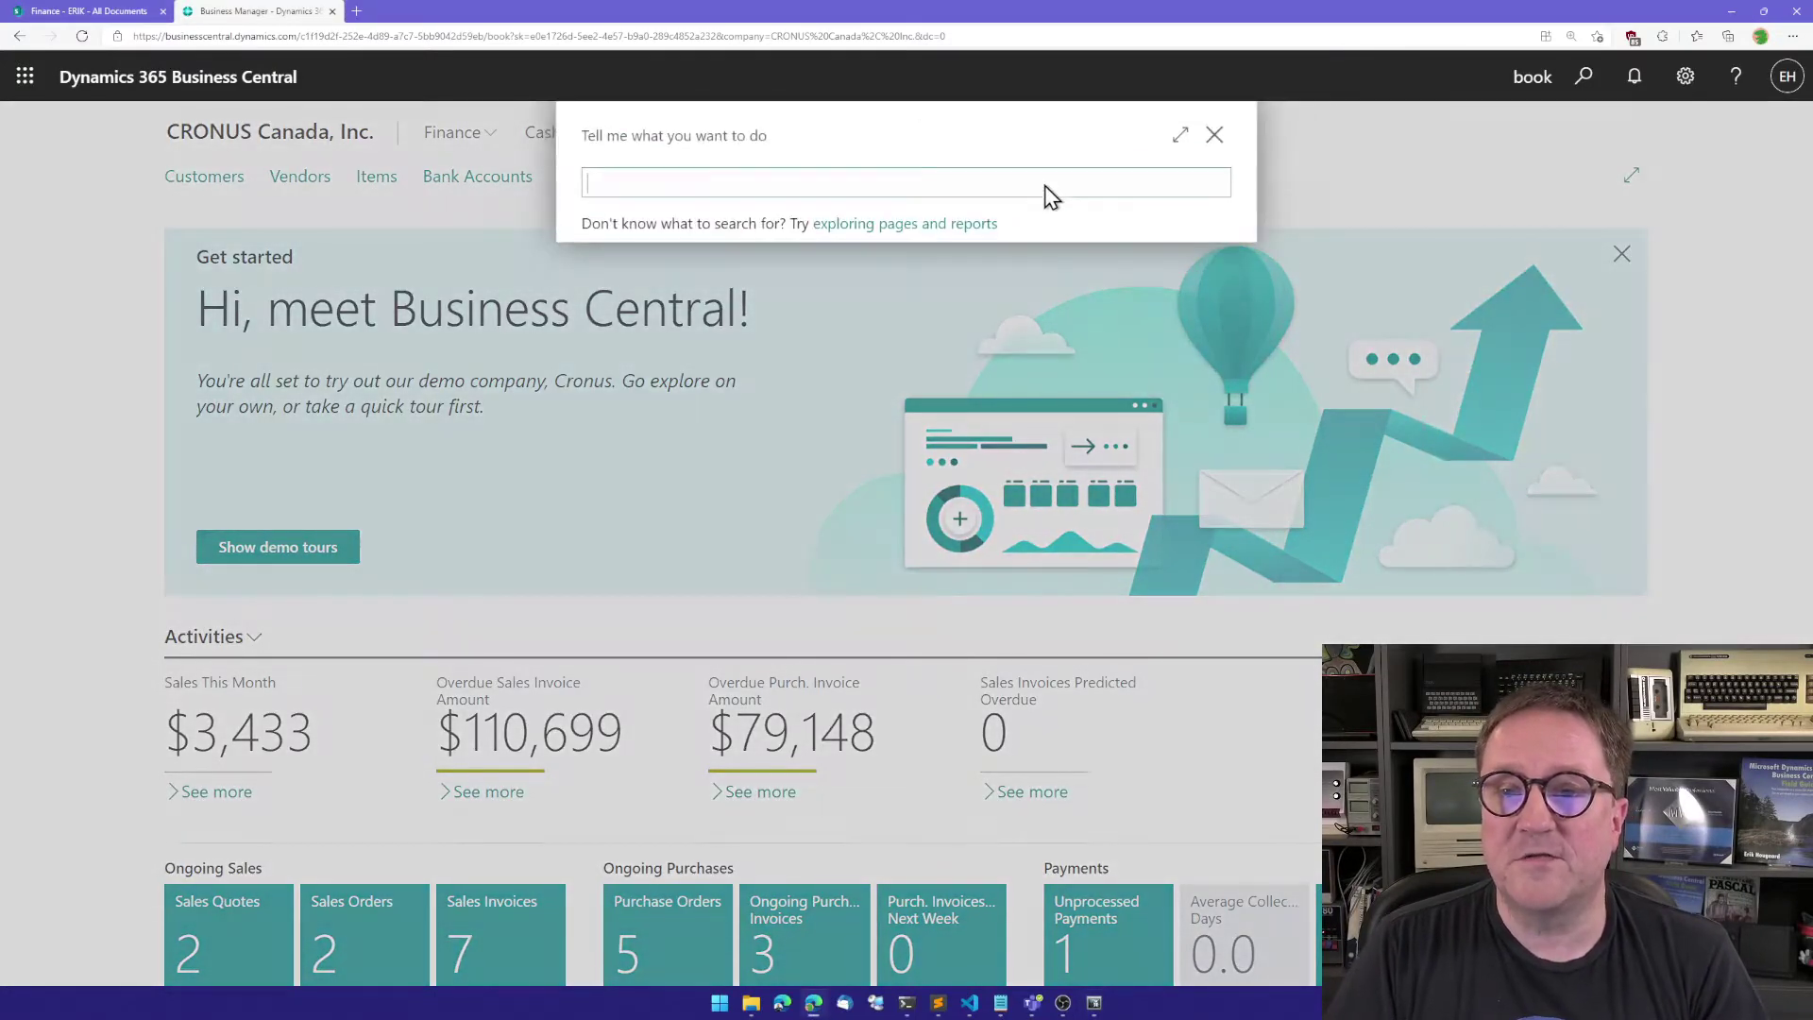
pyautogui.write('table mapping')
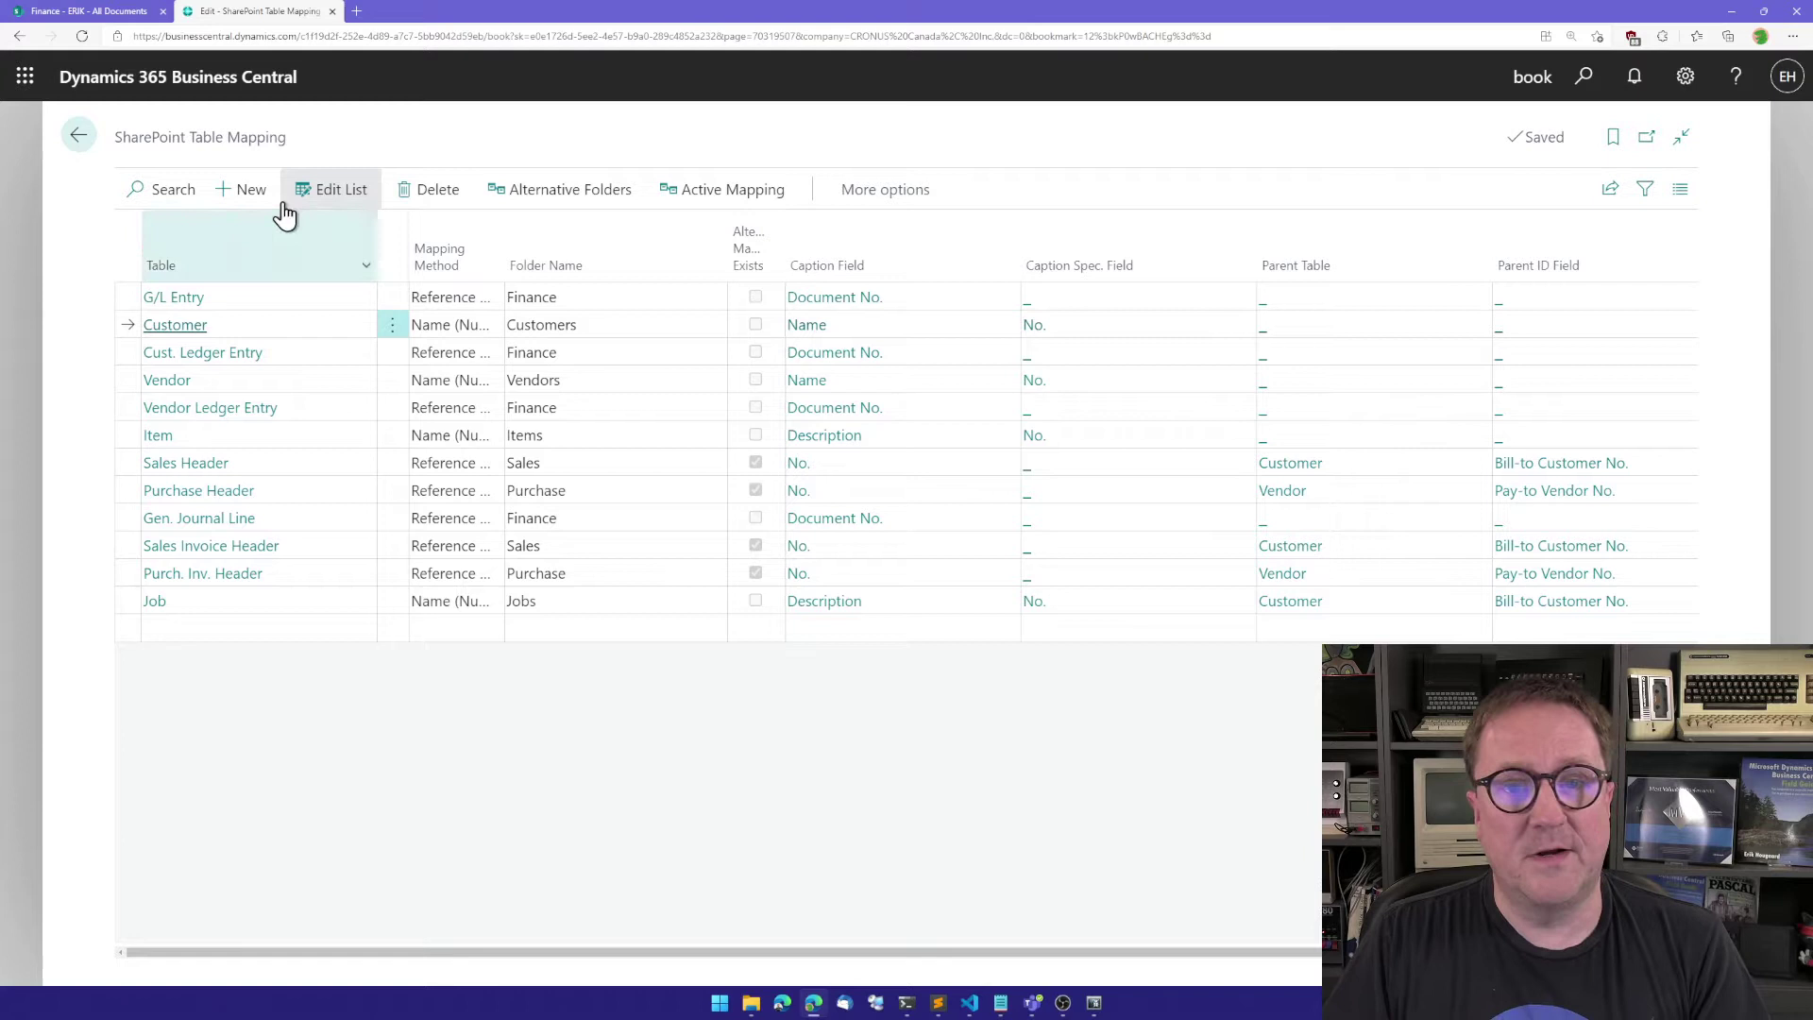
pyautogui.click(880, 192)
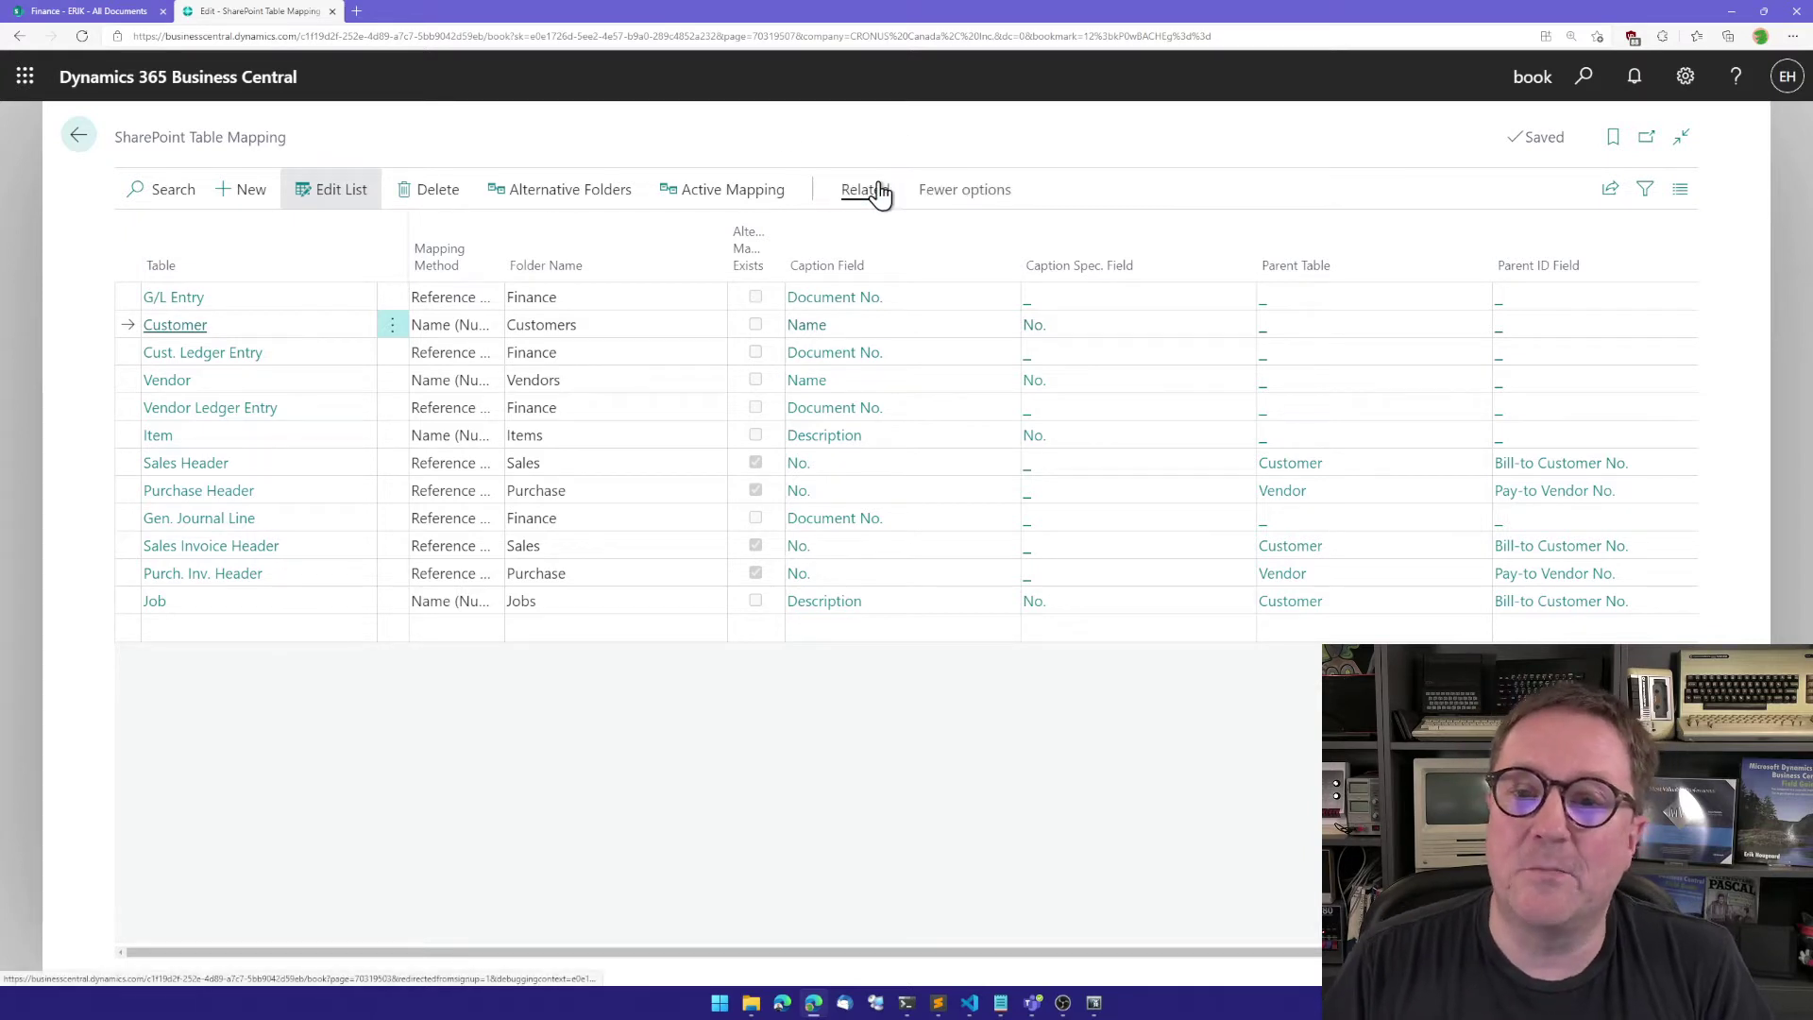
pyautogui.click(869, 193)
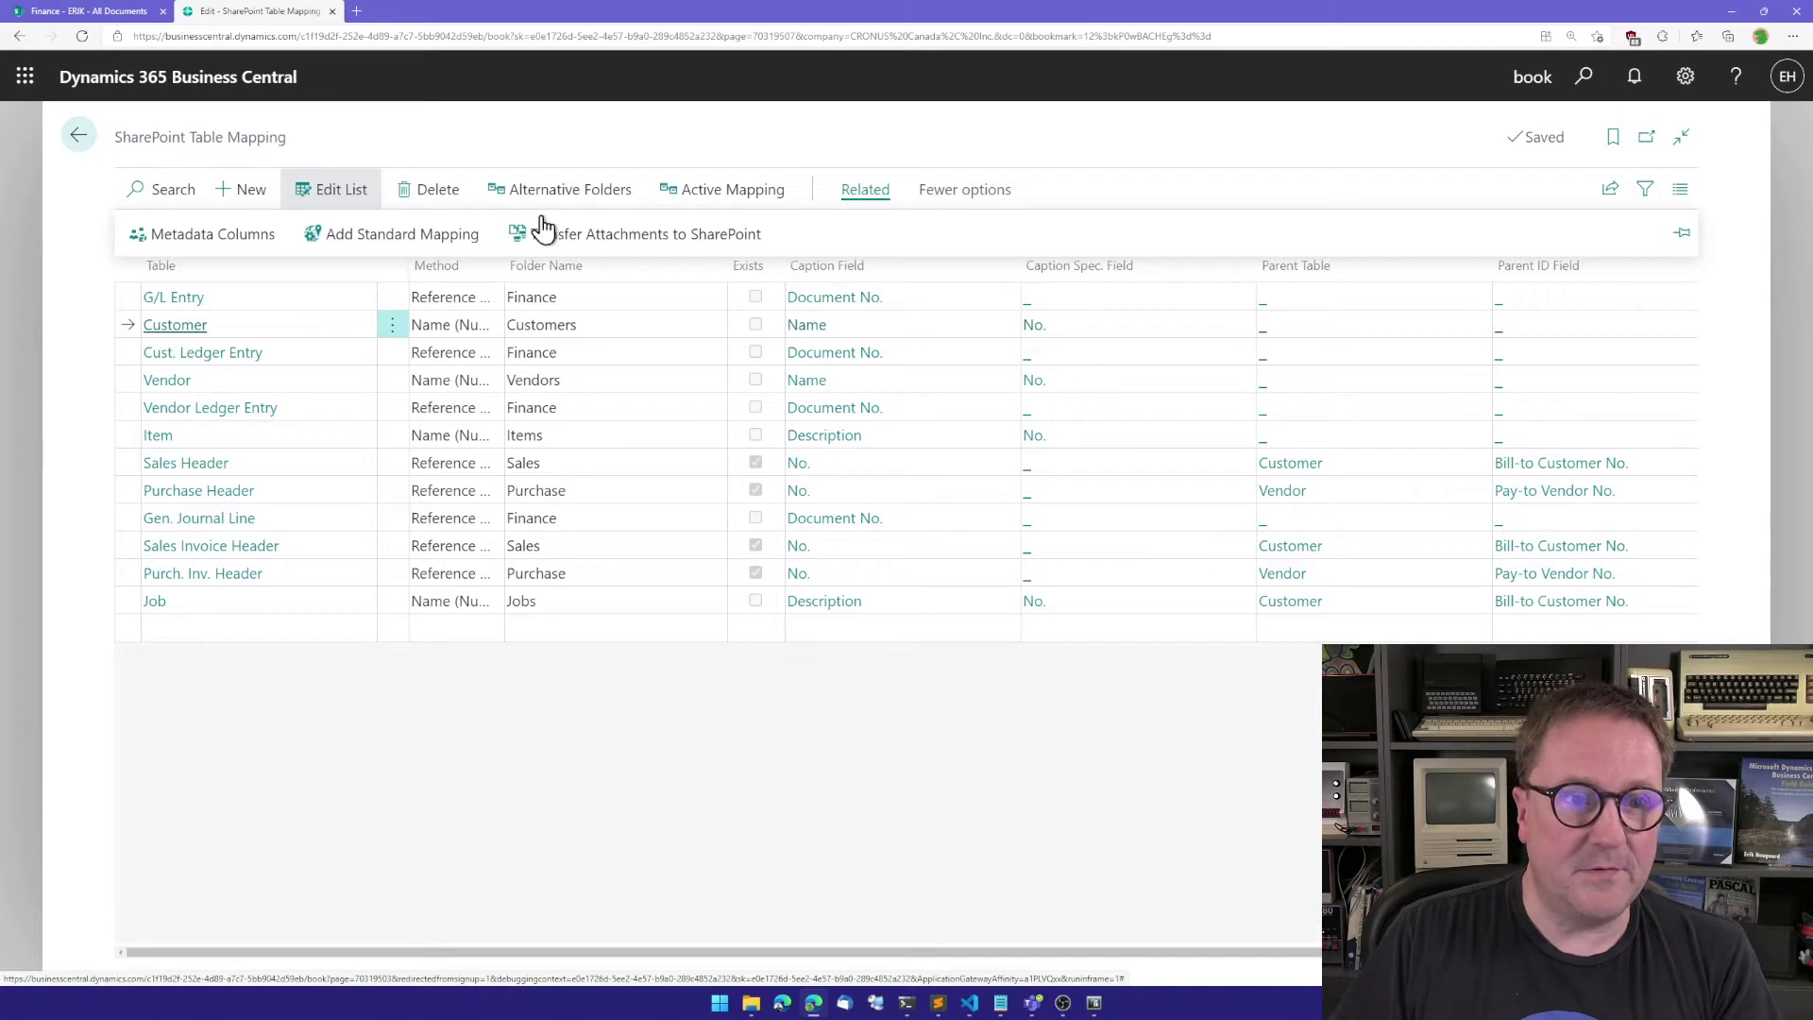
# Step: In the Customer Metadata Columns, map the Phone No. field with SharePoint field type Text
pyautogui.click(193, 247)
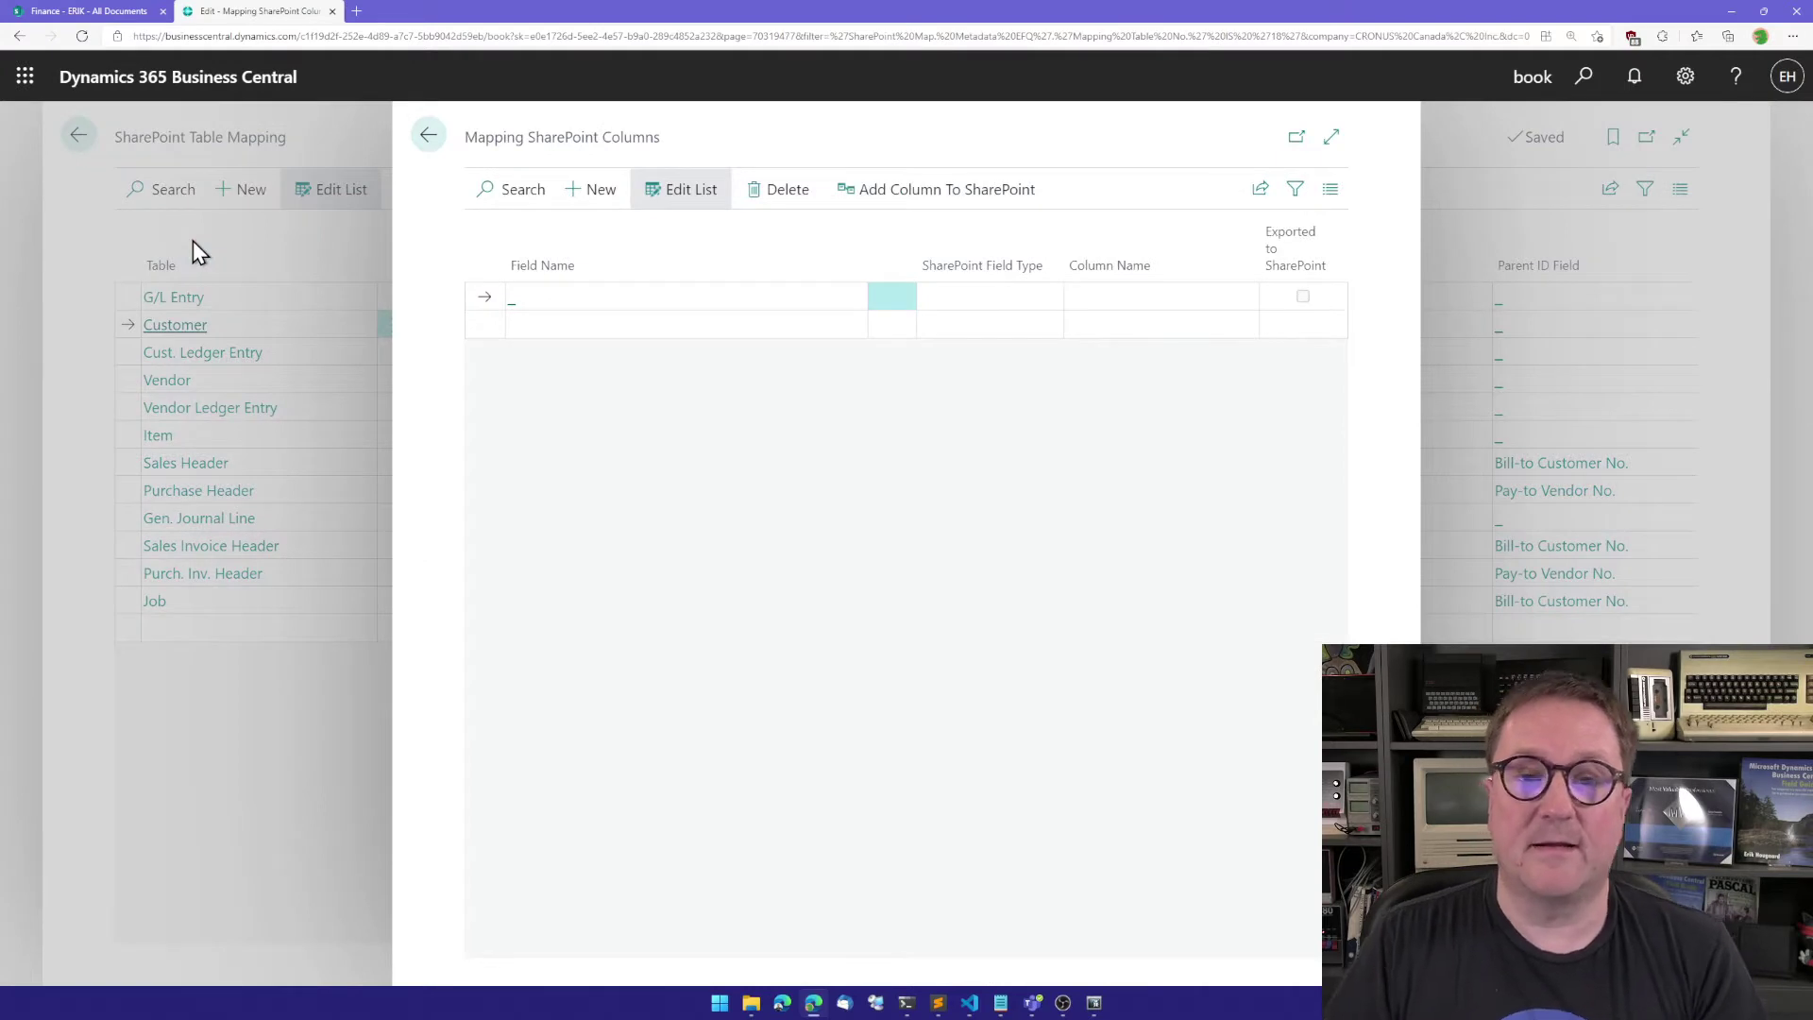
pyautogui.click(564, 300)
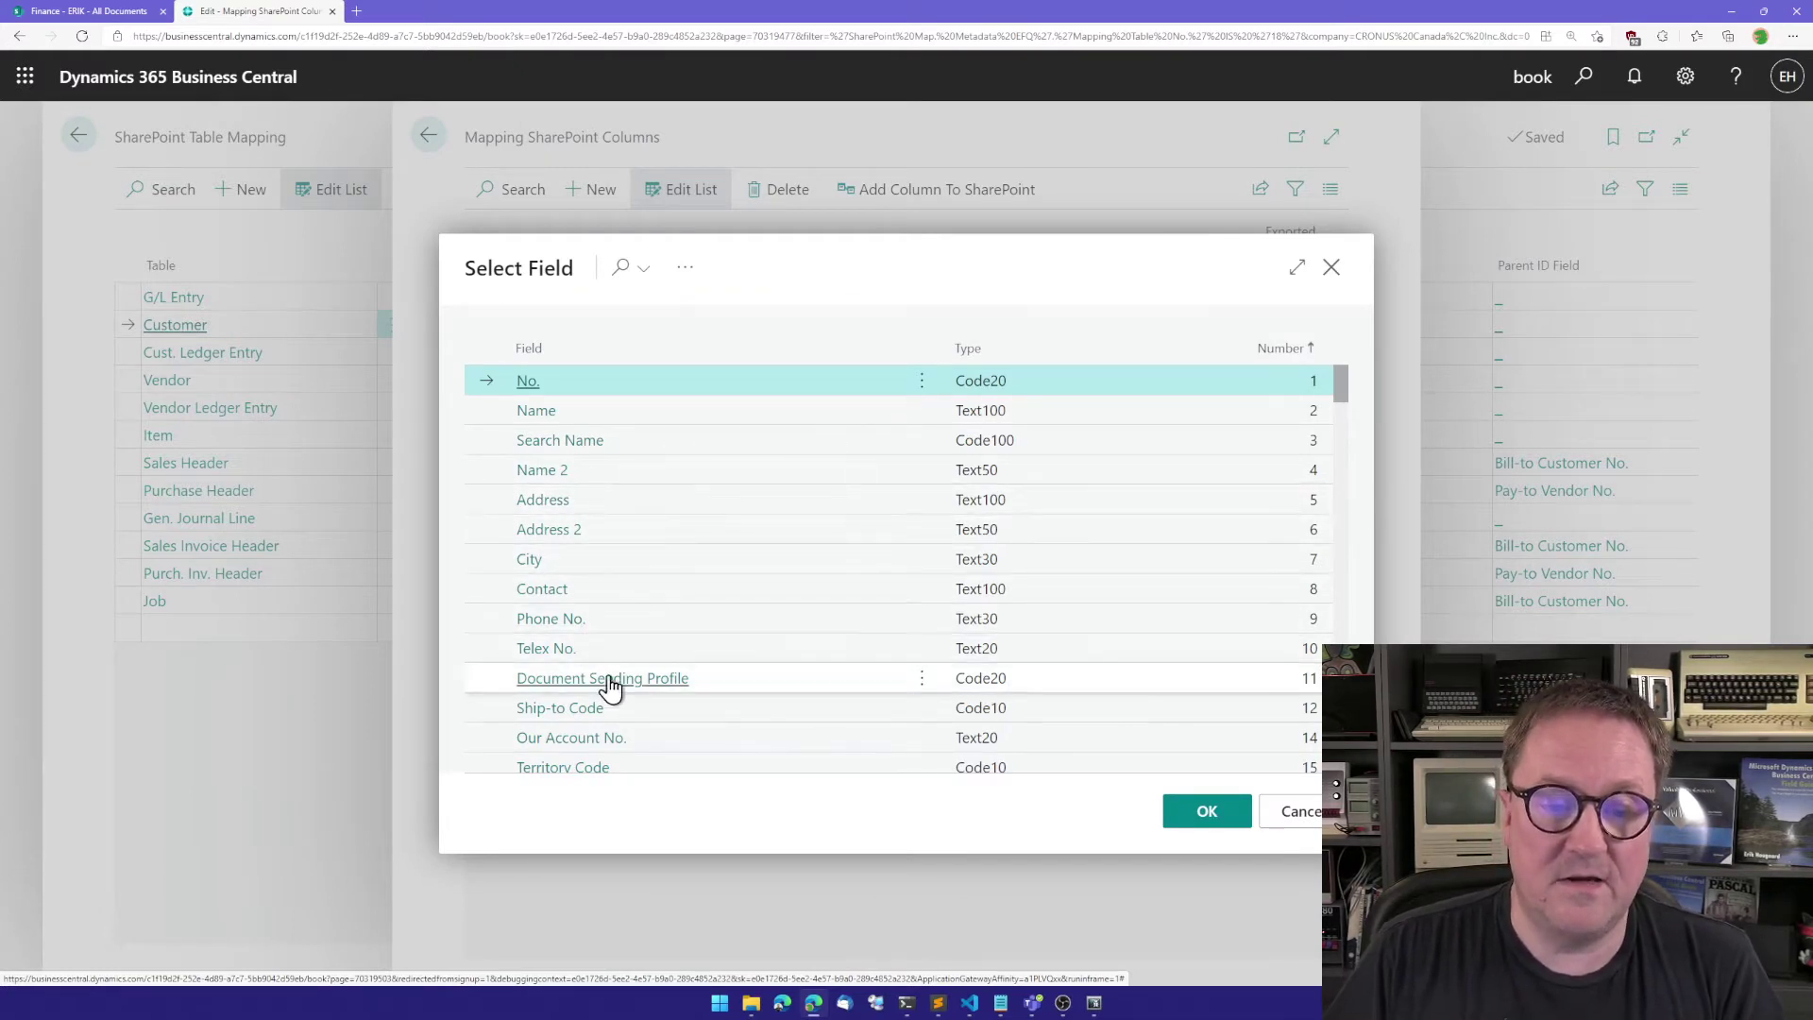
pyautogui.click(562, 623)
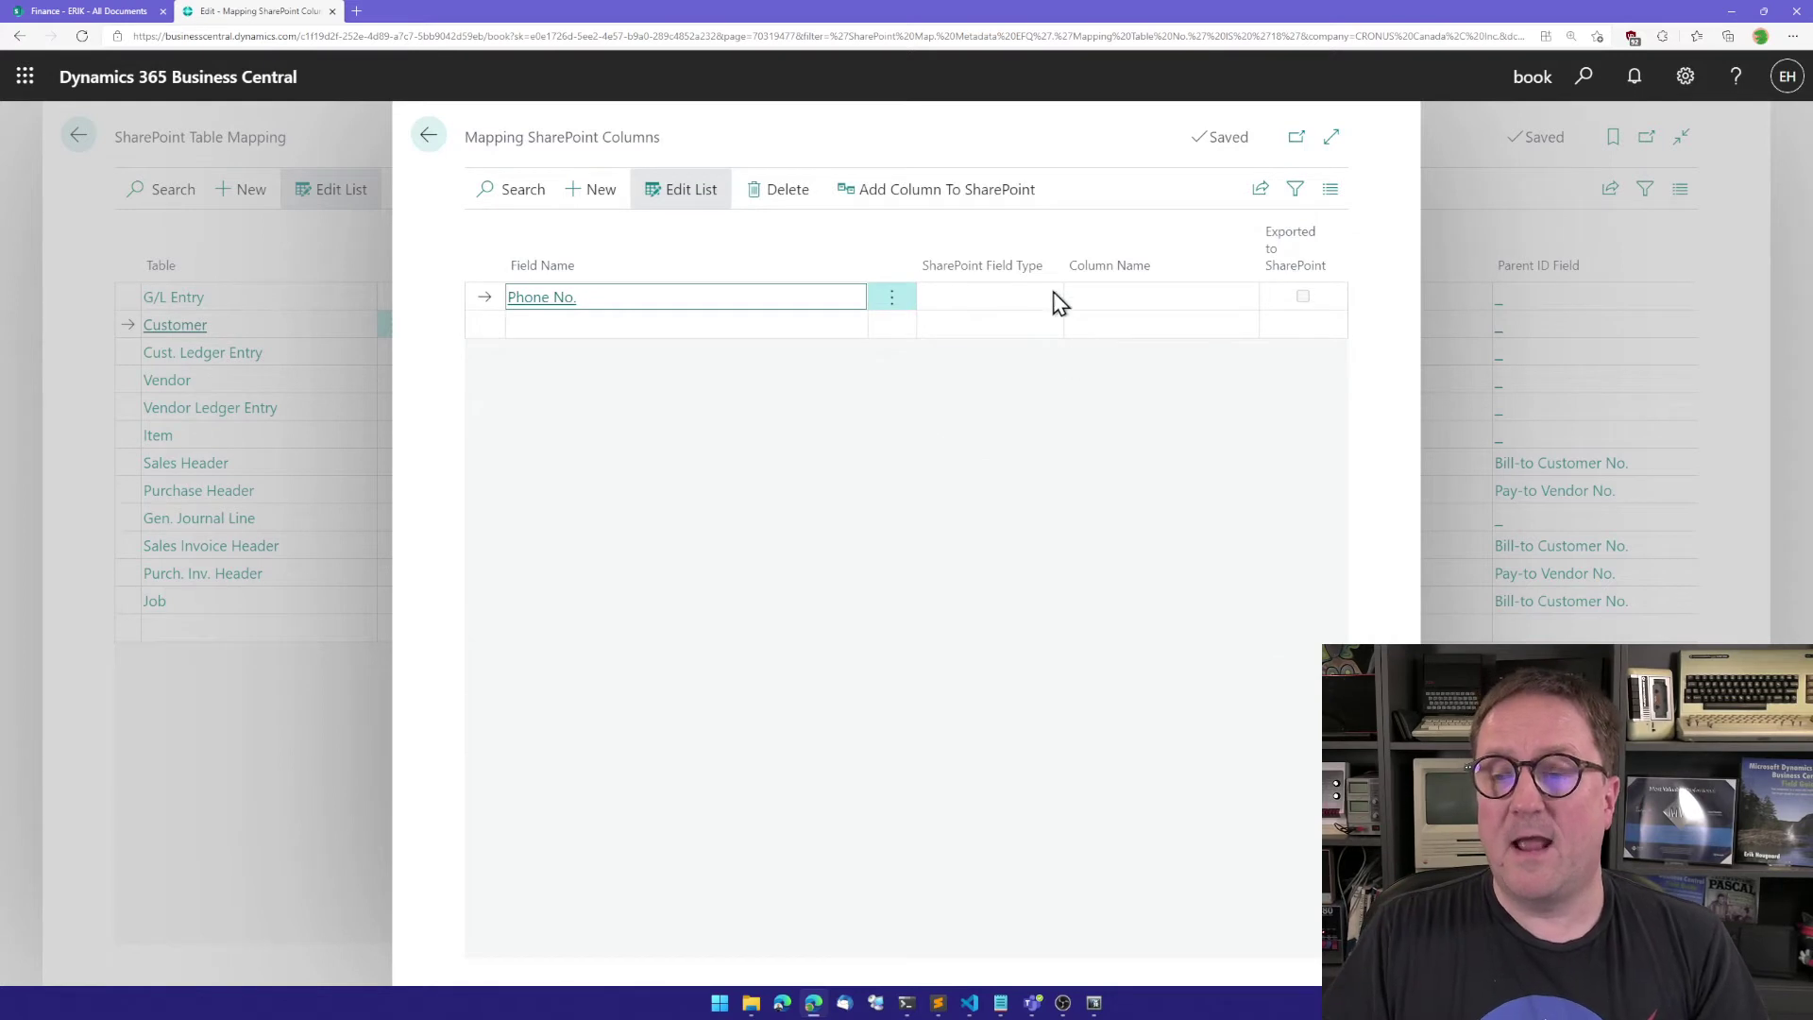
pyautogui.click(1054, 298)
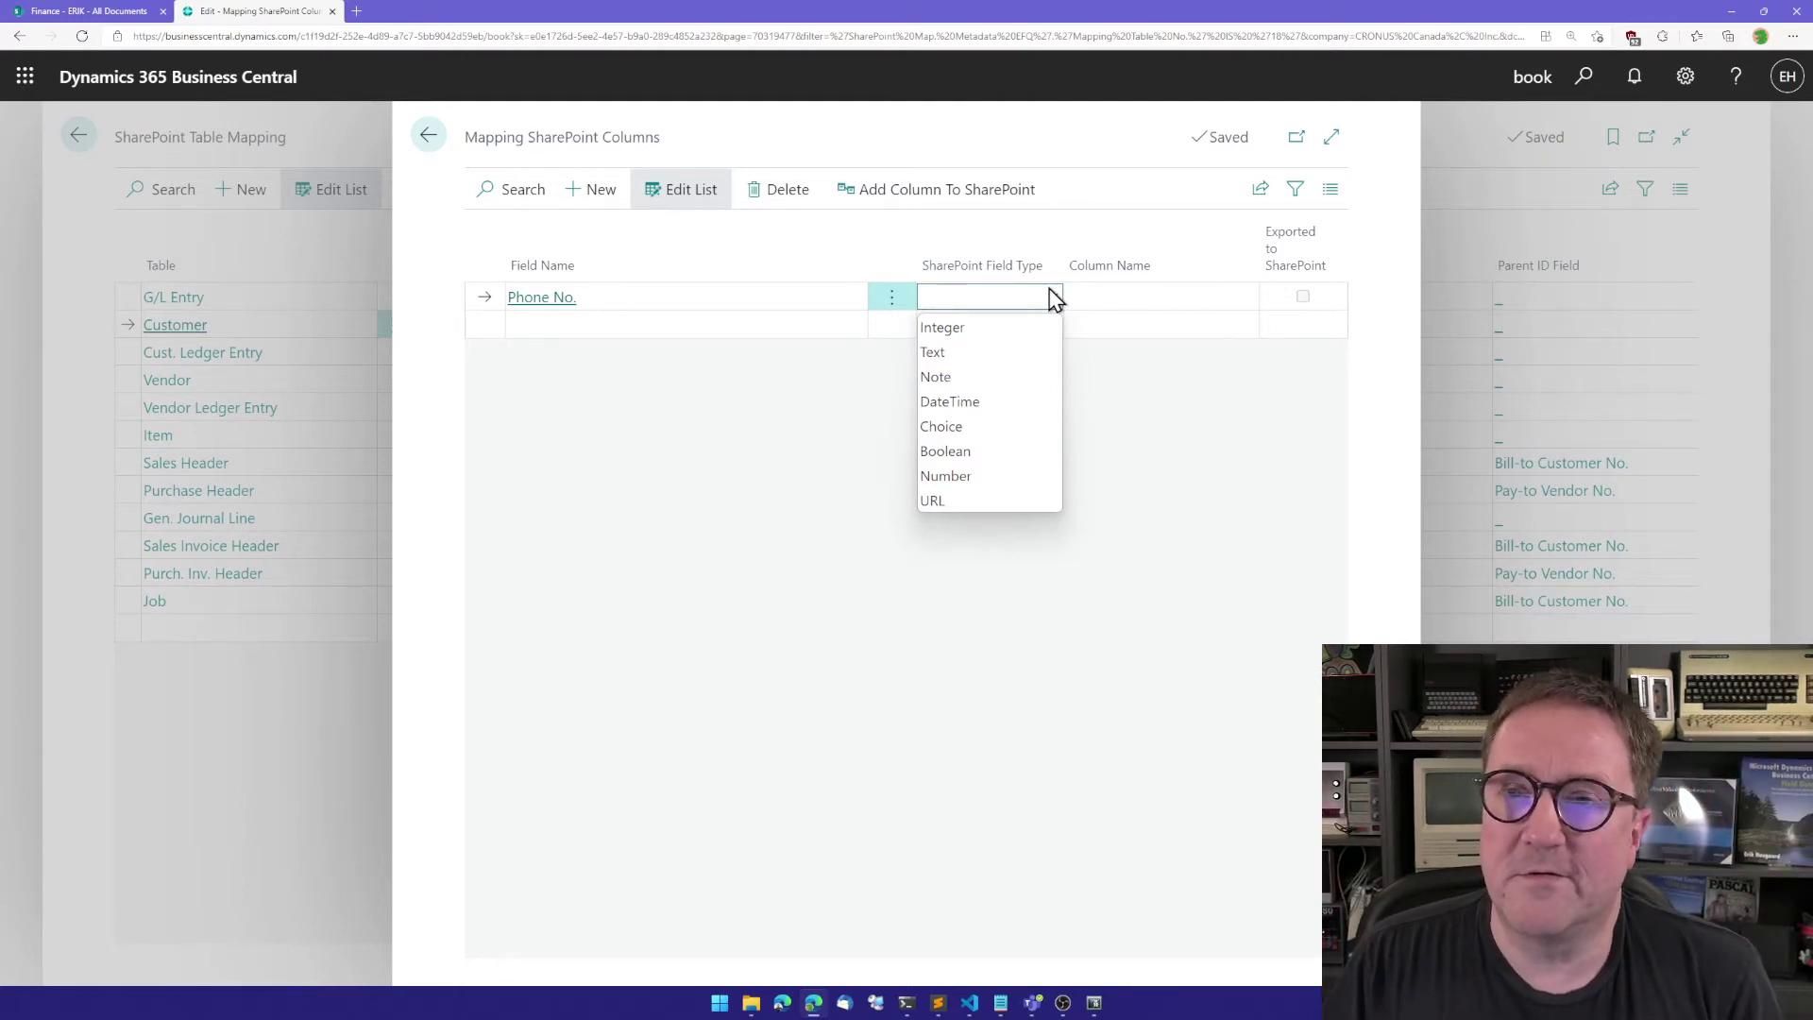
pyautogui.click(982, 357)
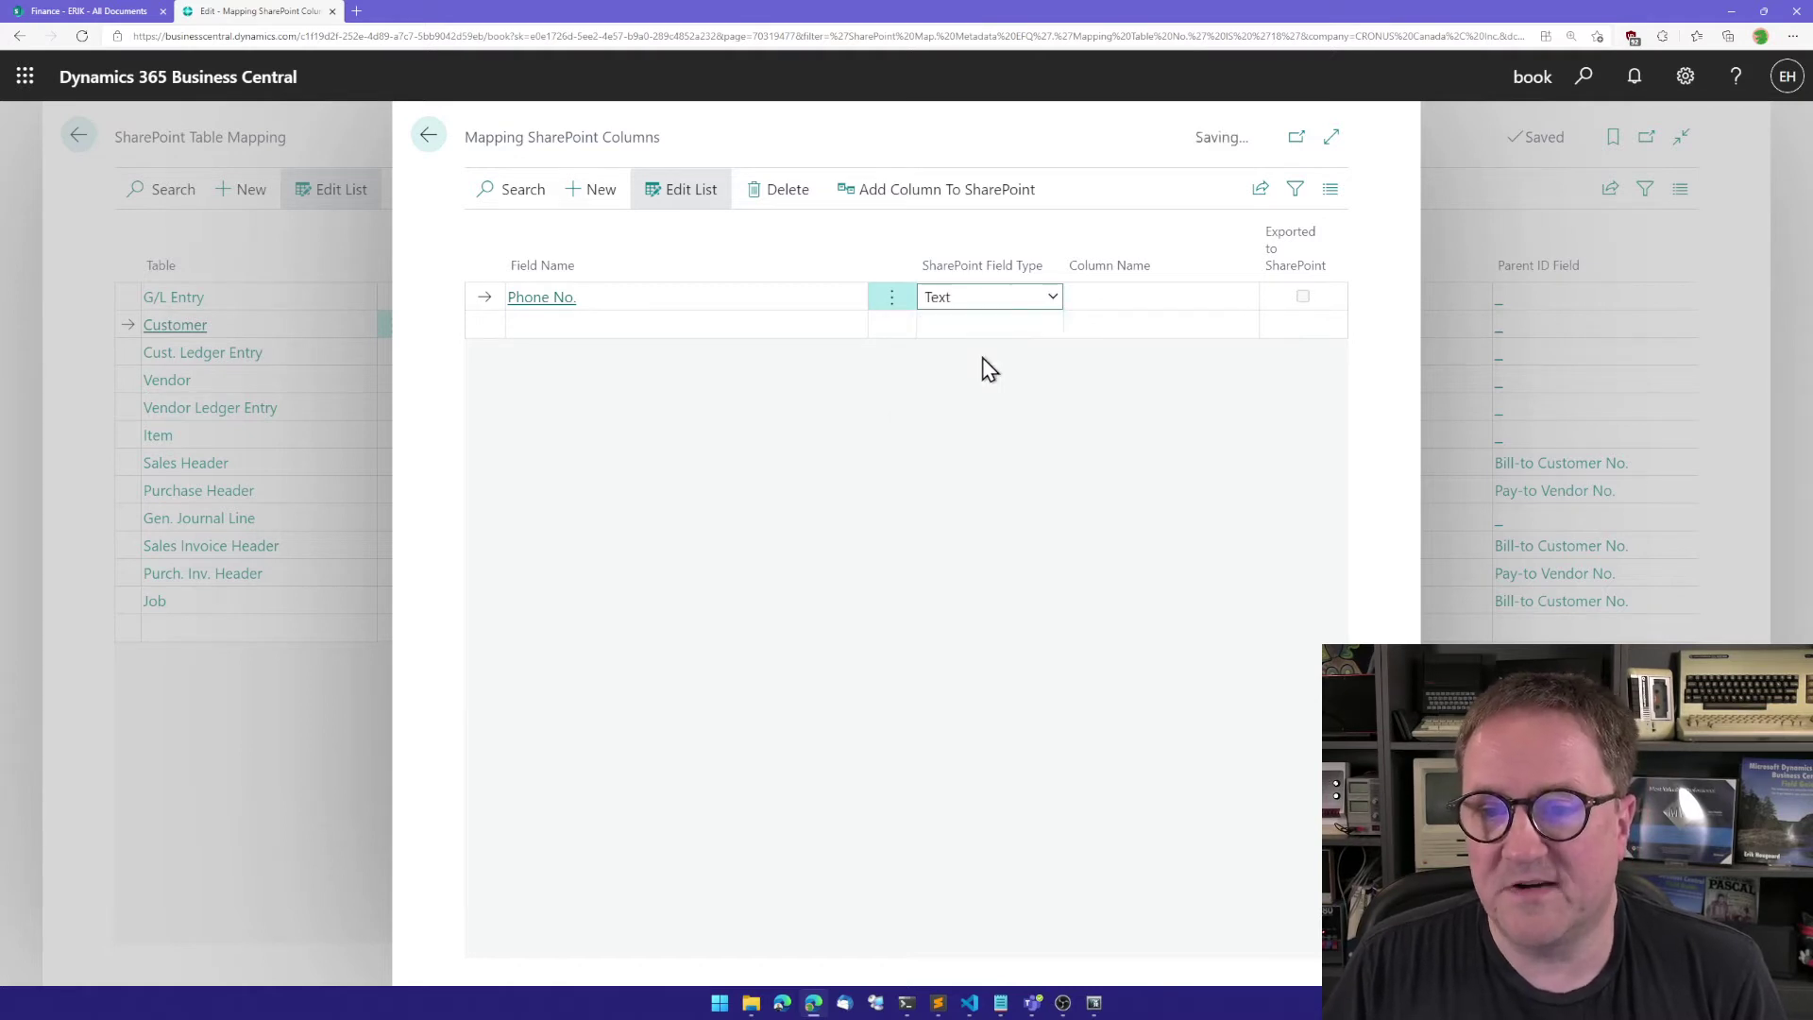
# Step: Name the column BC_Phone and add it to SharePoint
pyautogui.click(1102, 295)
pyautogui.write('Phone')
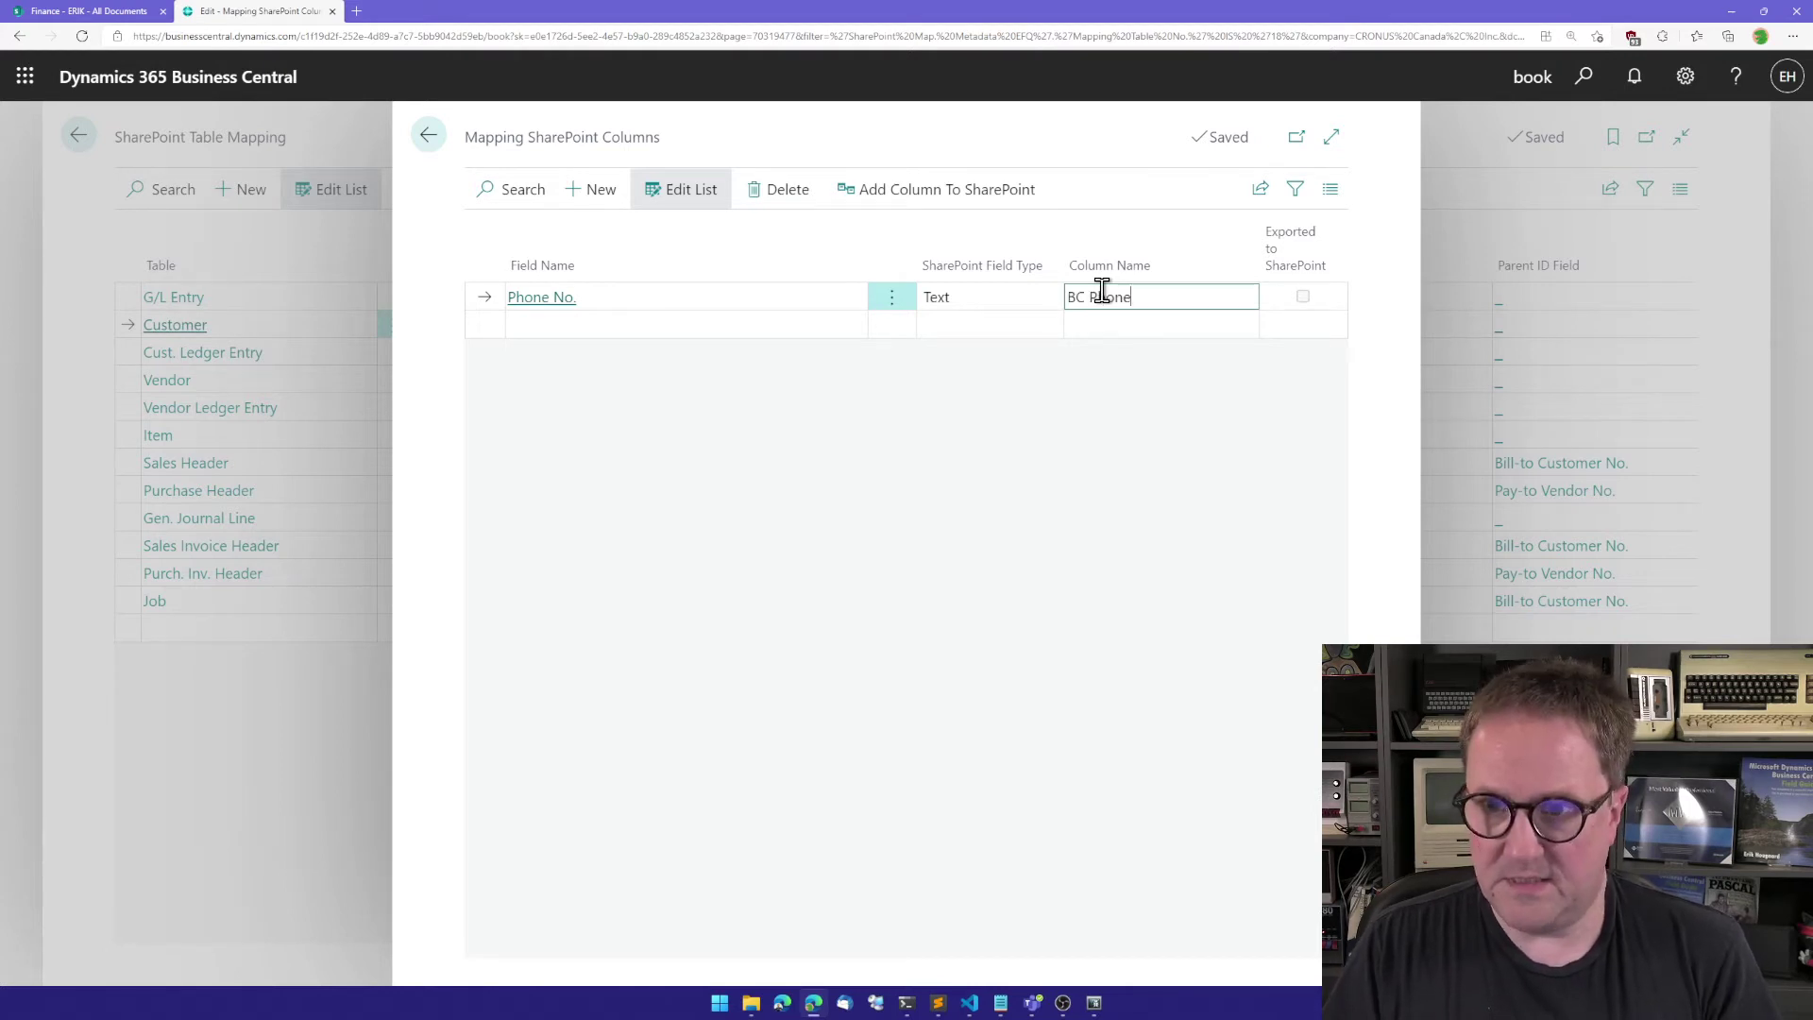
pyautogui.press('Tab')
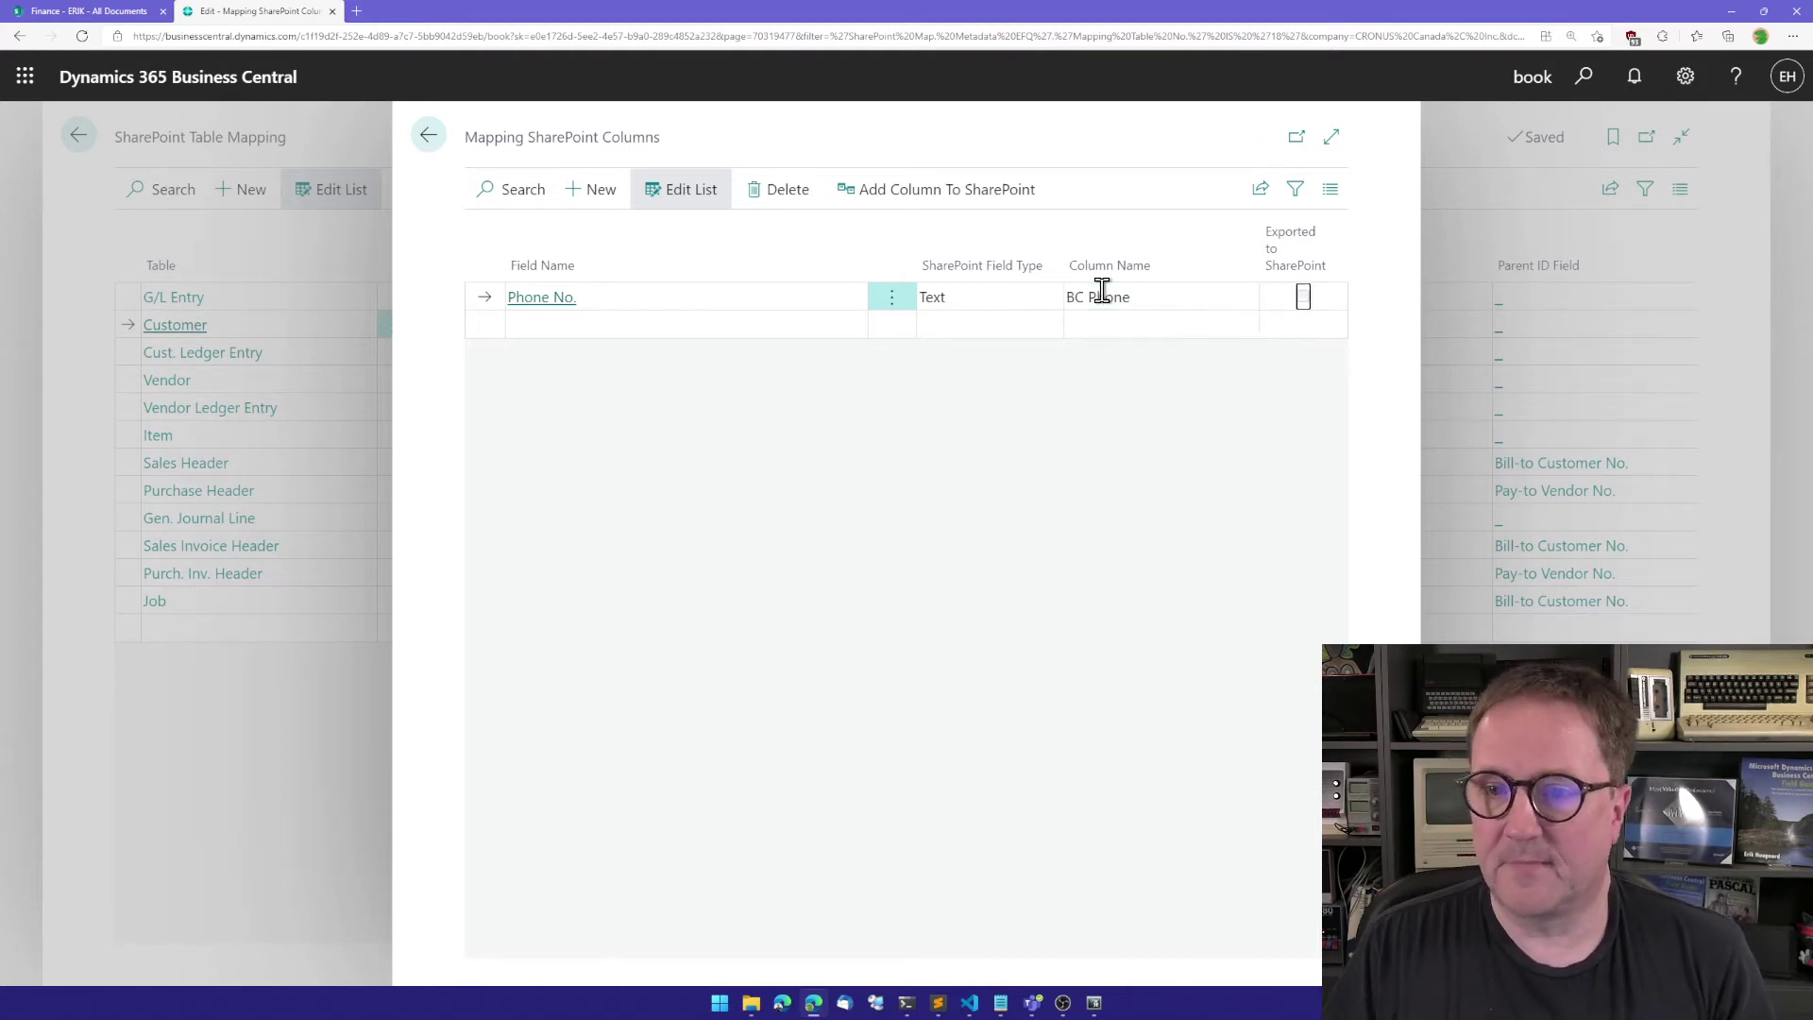
pyautogui.hotkey('shift', 'Tab')
pyautogui.hotkey('shift', 'Tab')
pyautogui.hotkey('shift', 'Tab')
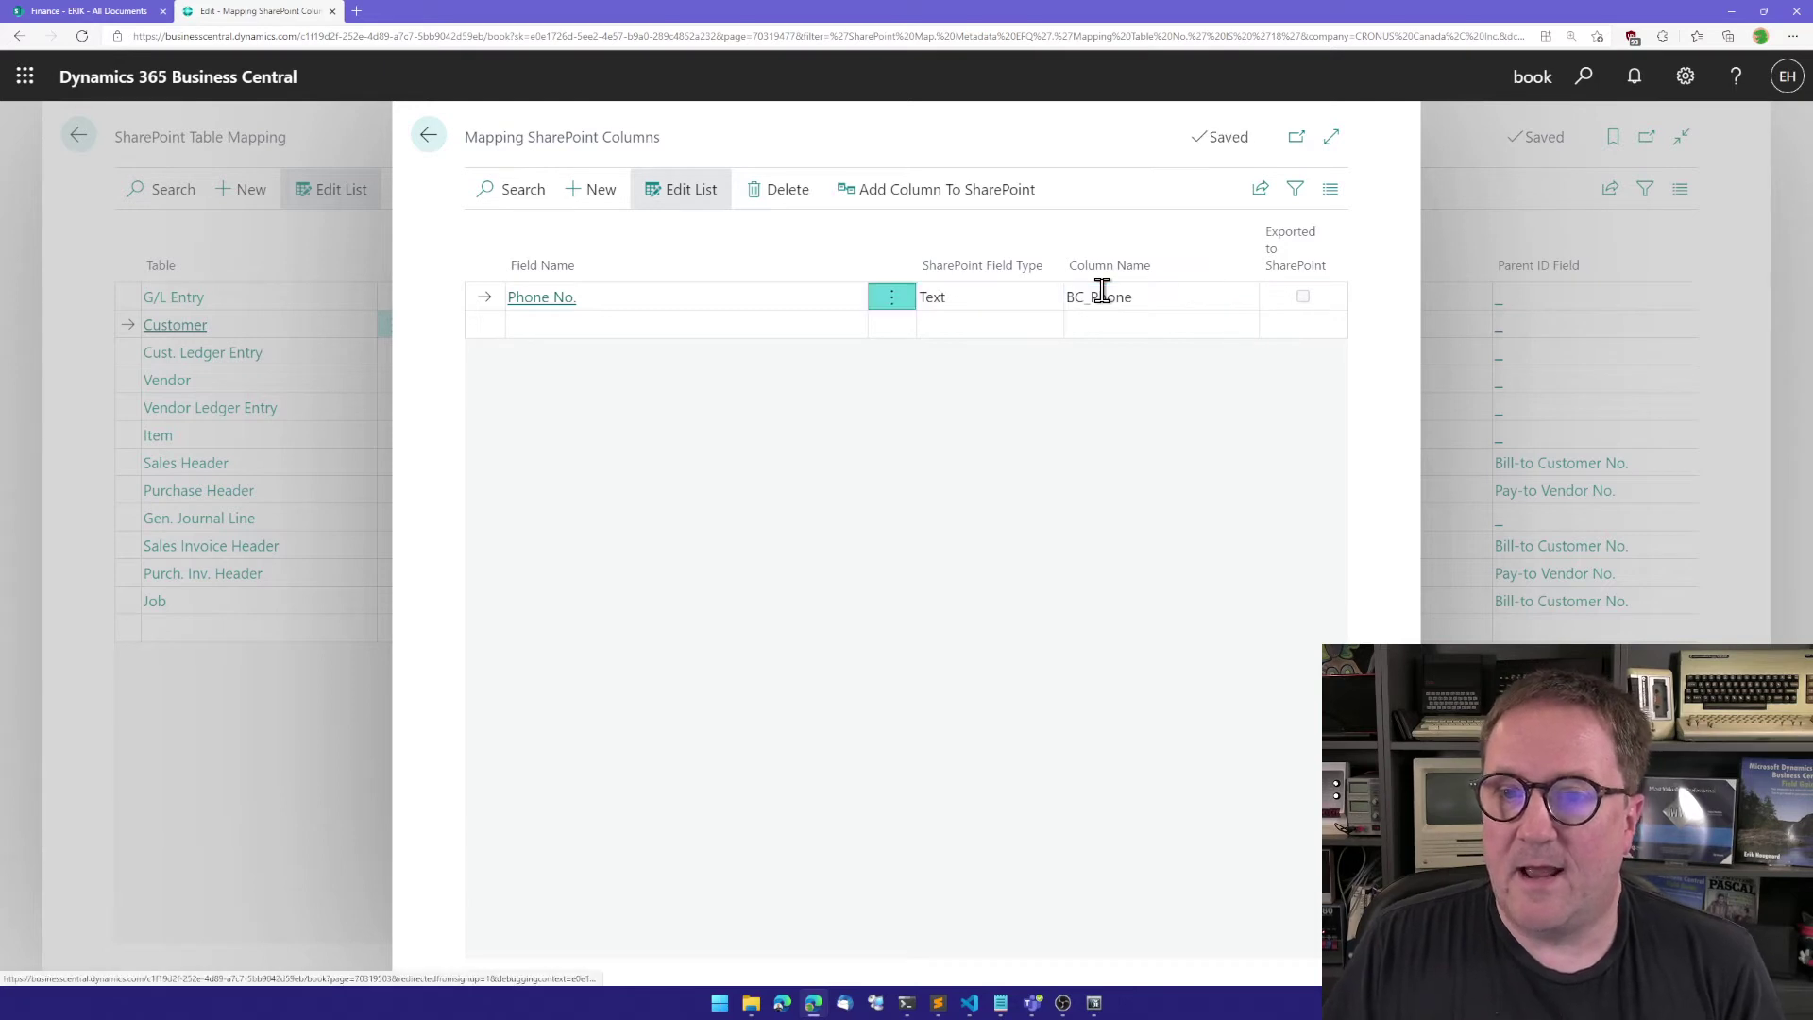
pyautogui.press('Tab')
pyautogui.press('Tab')
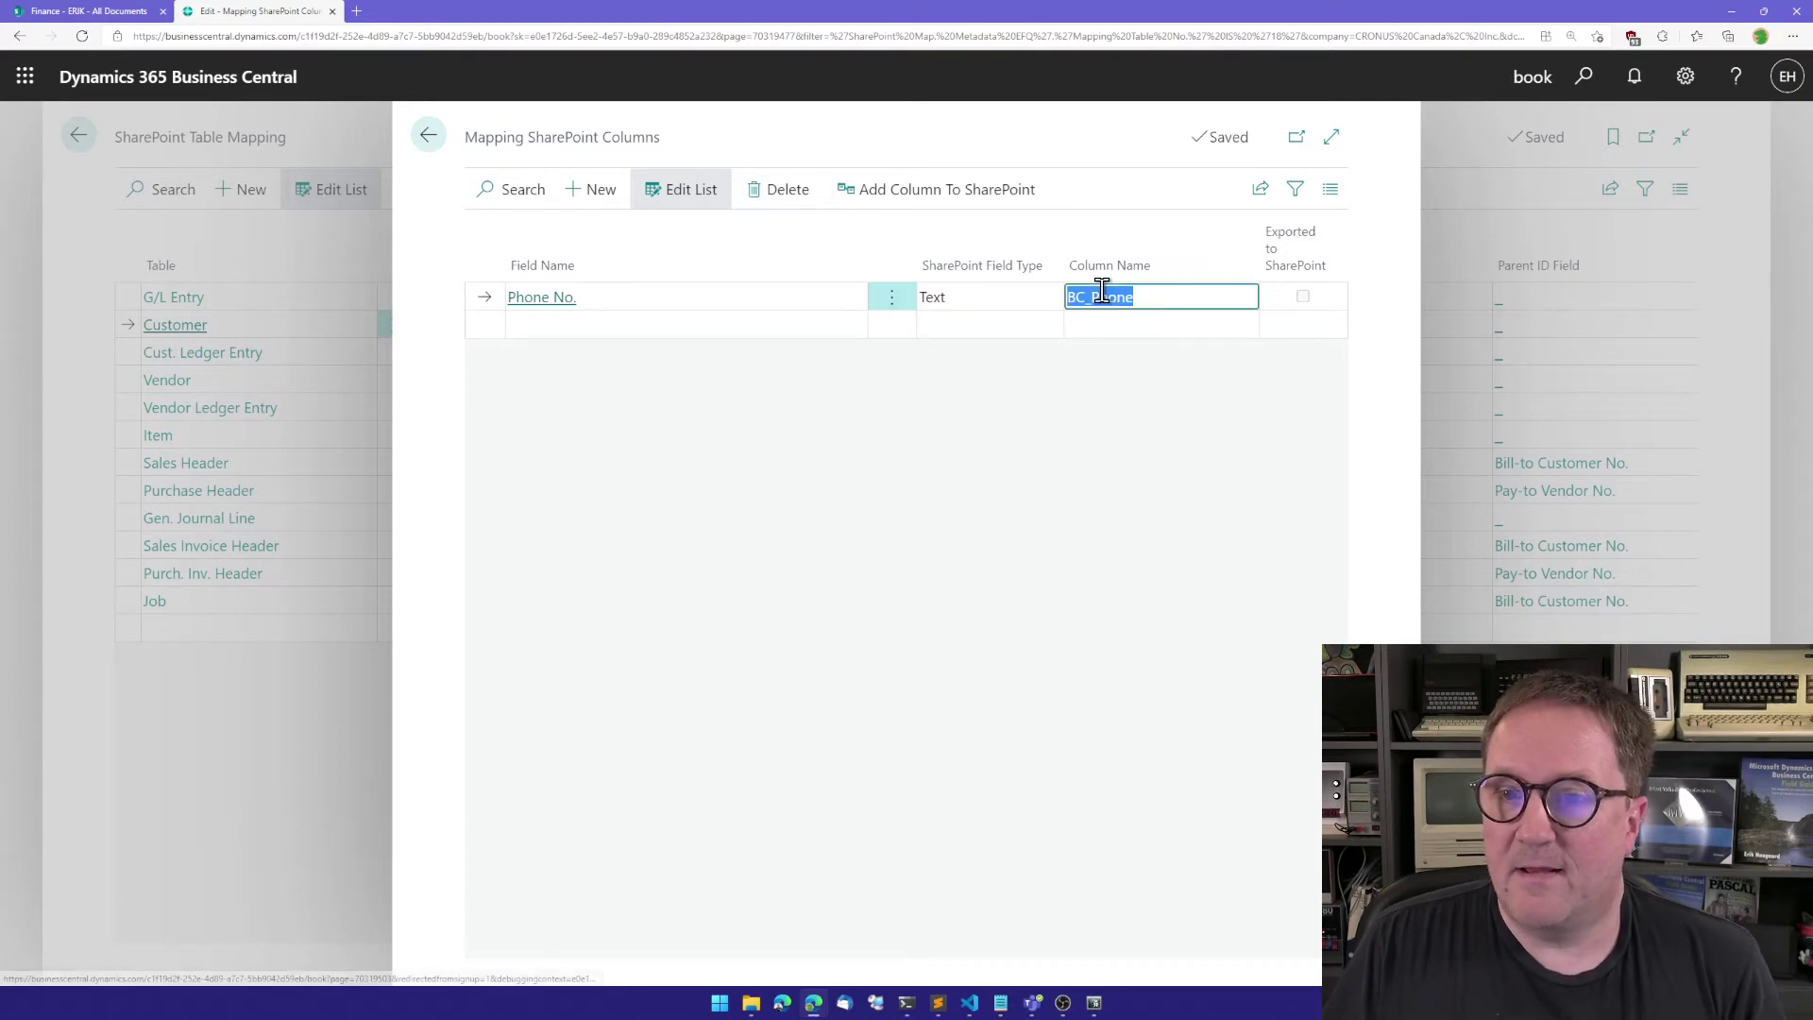
pyautogui.click(942, 194)
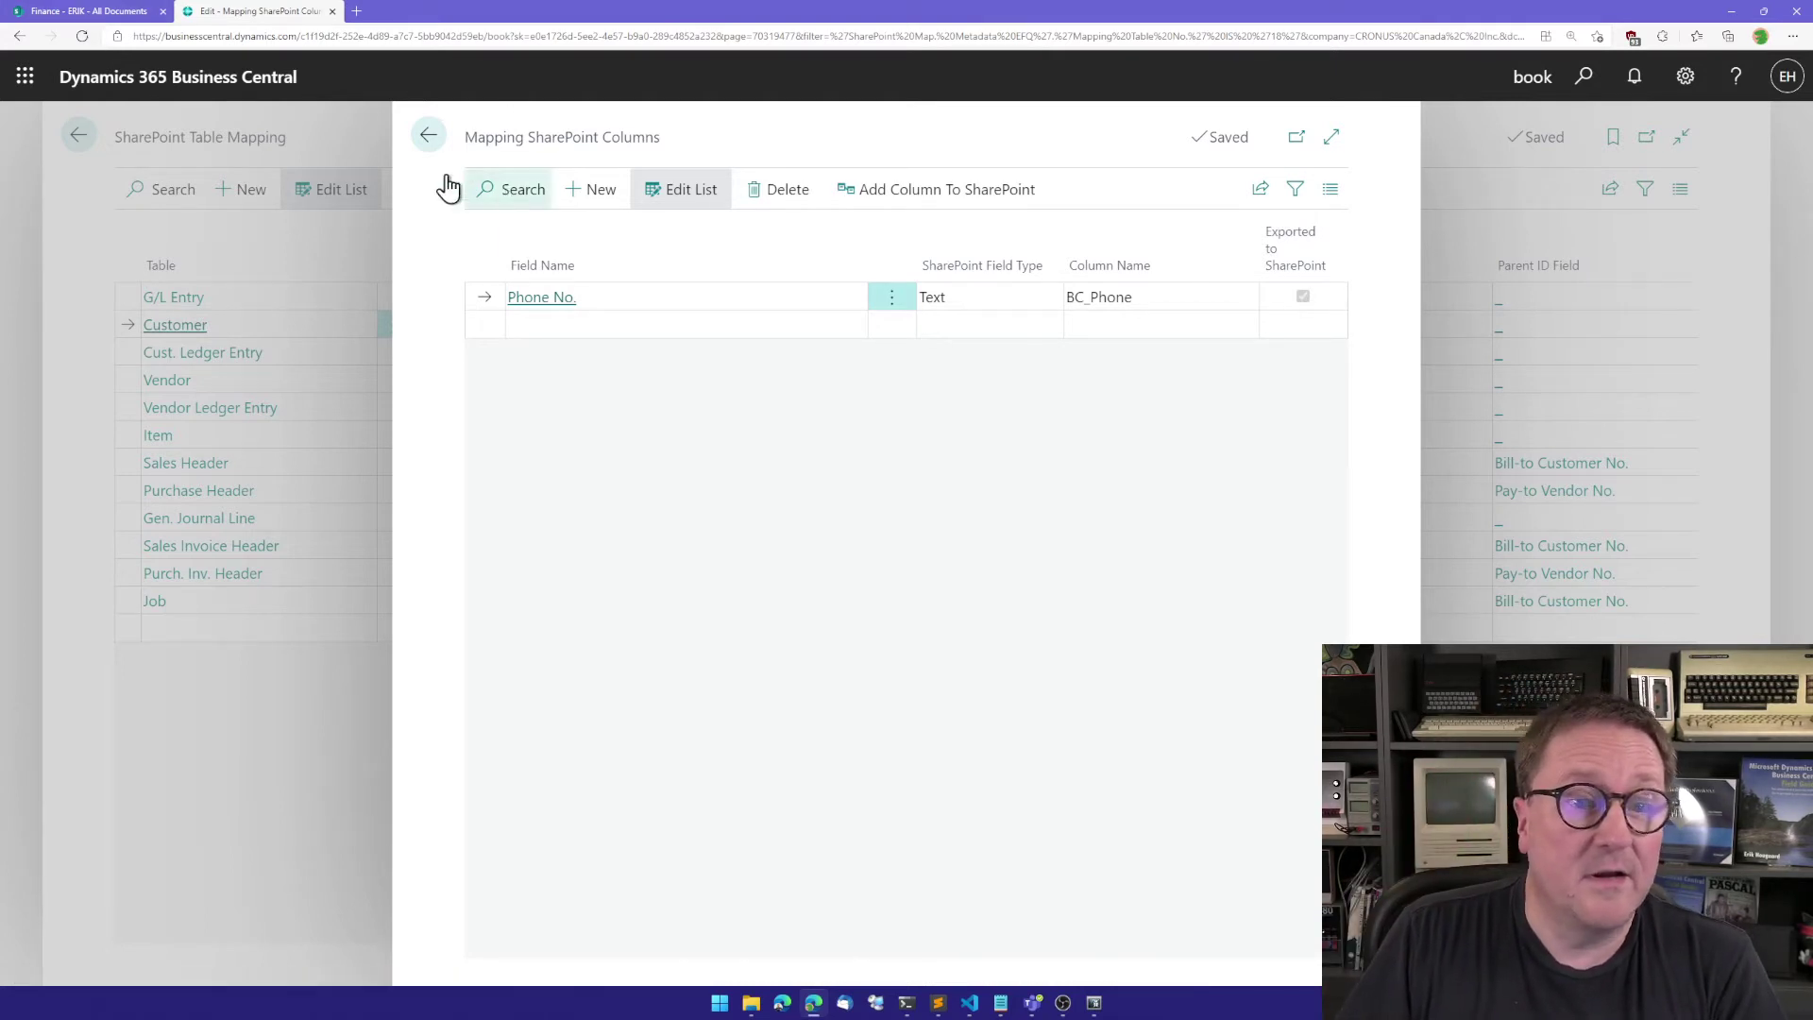
# Step: In SharePoint Documents, open the Customers > Adatum Corporation (10000) folder
pyautogui.click(83, 12)
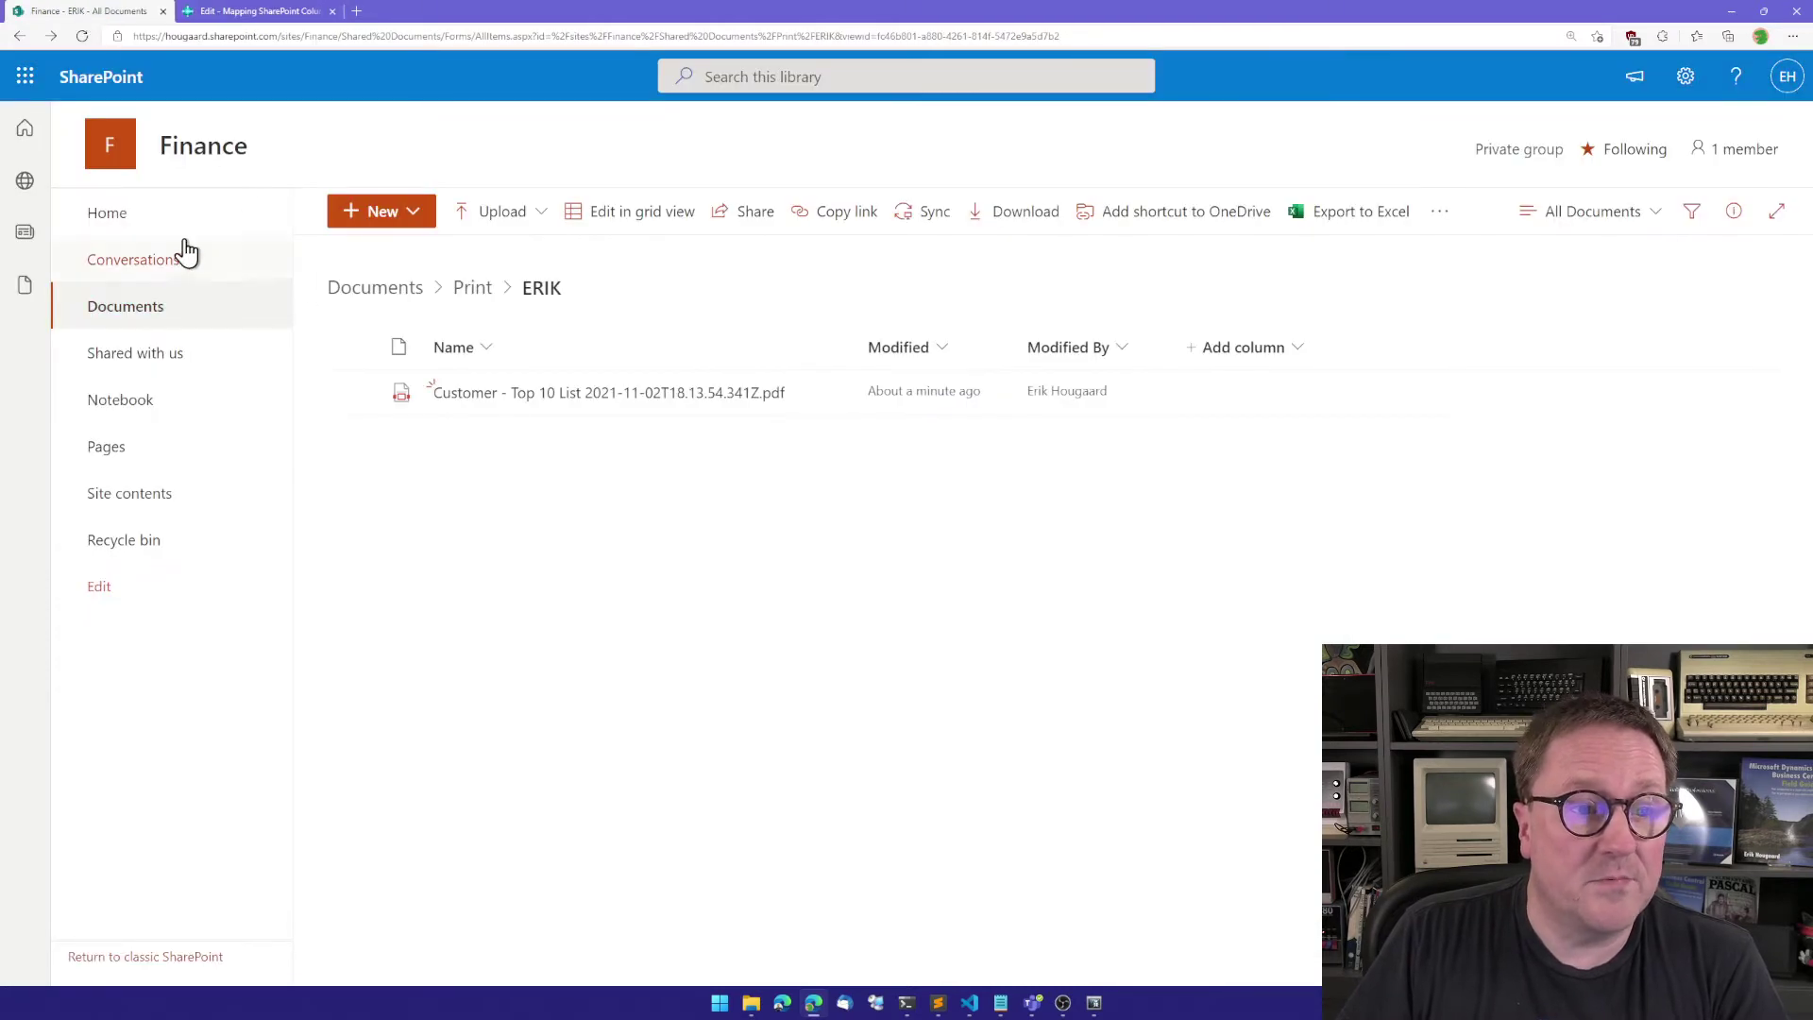
pyautogui.click(127, 309)
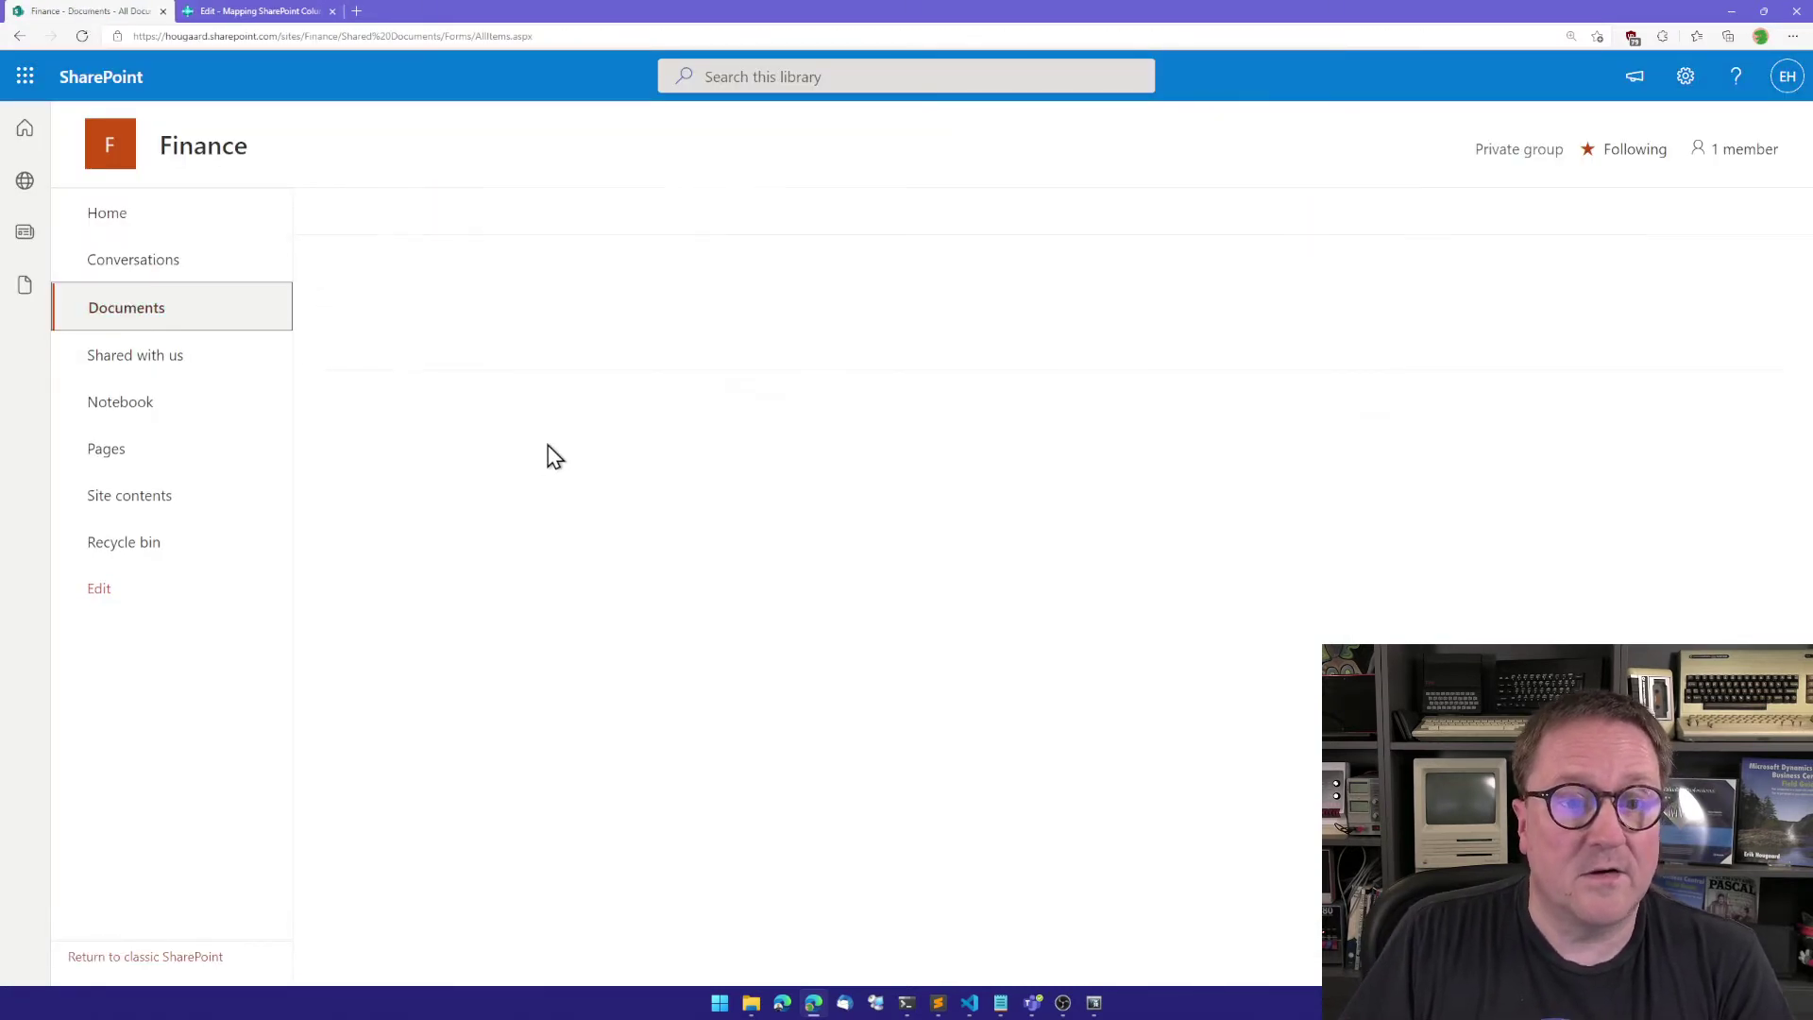
pyautogui.click(472, 442)
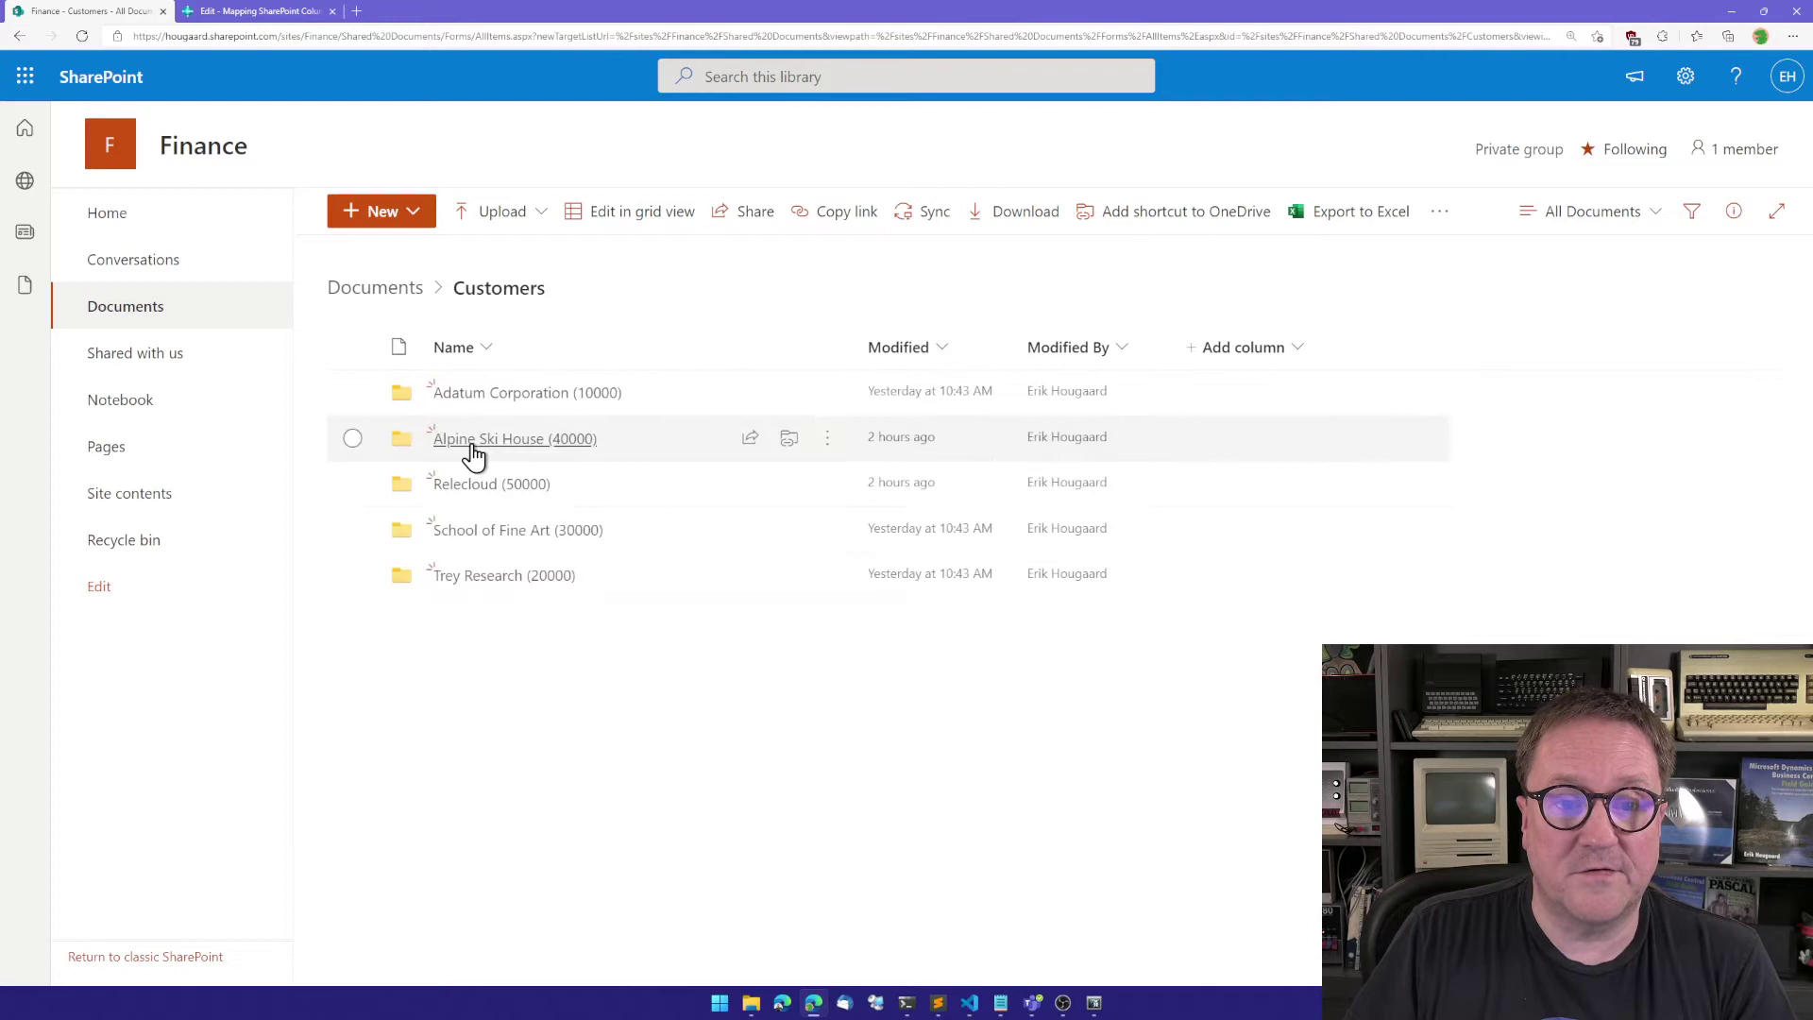
pyautogui.click(508, 394)
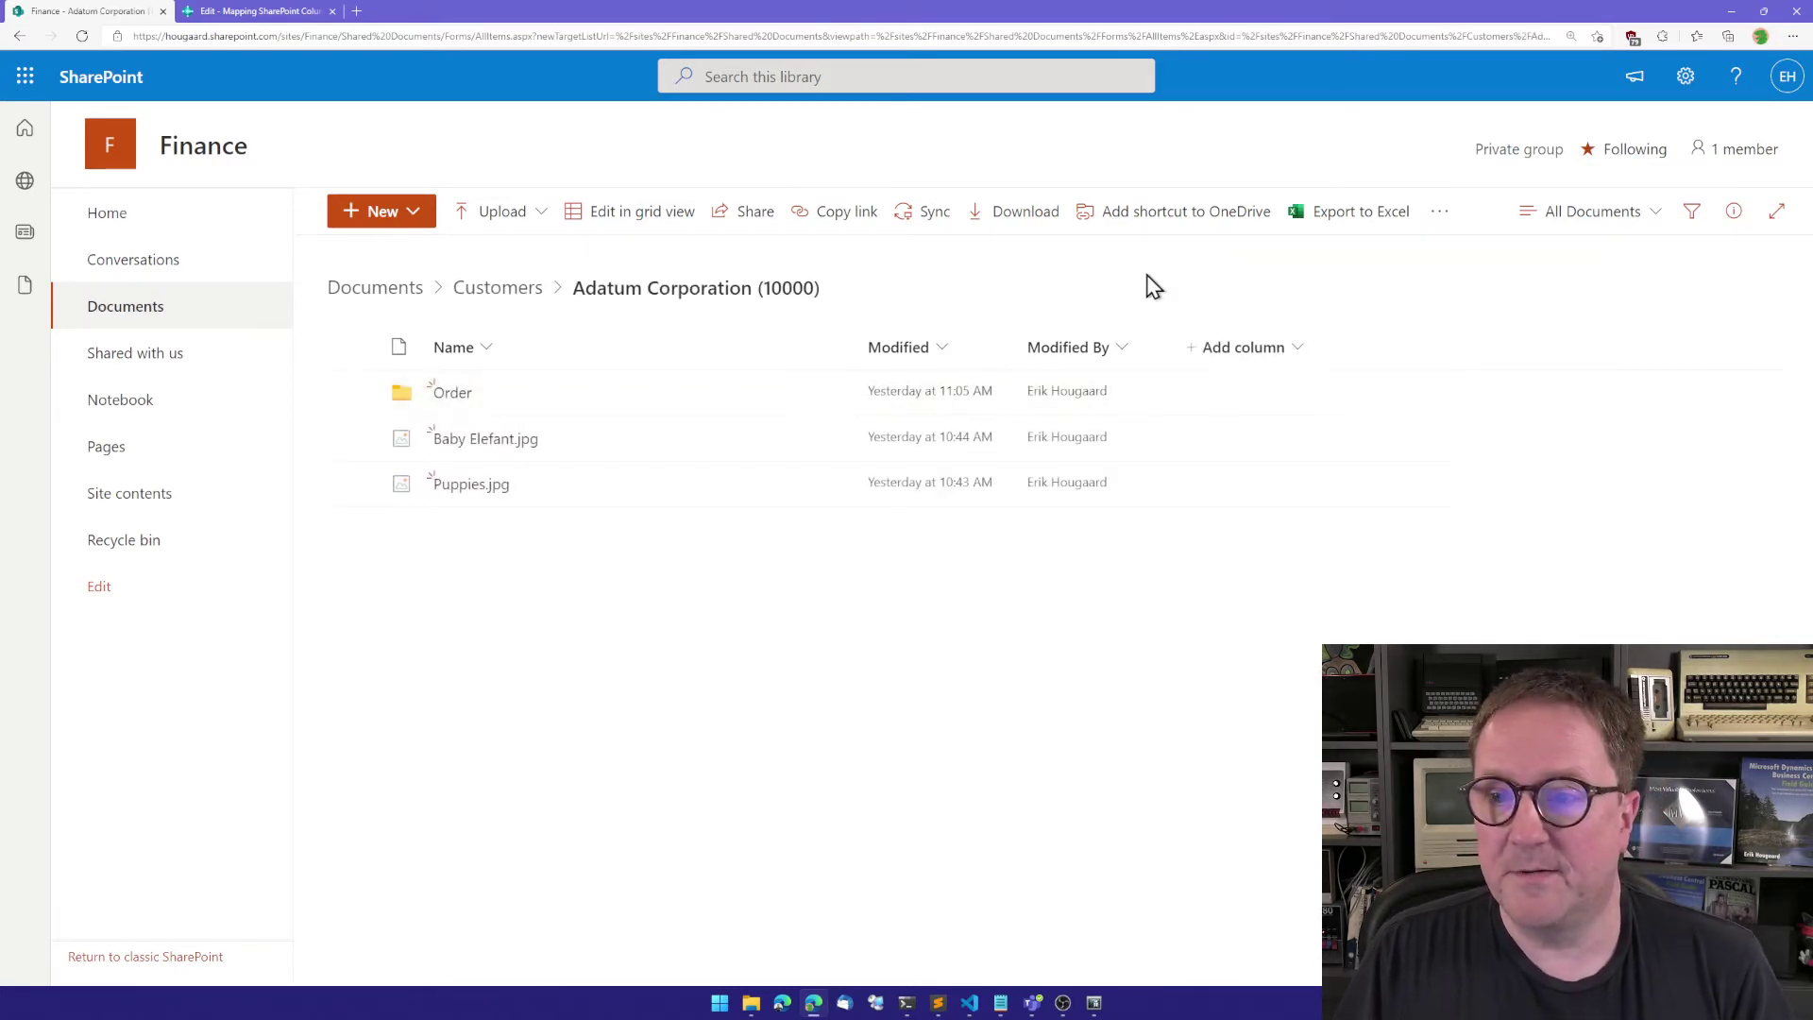
# Step: Tick BC_Phone under Show/hide columns and apply the view
pyautogui.click(1220, 350)
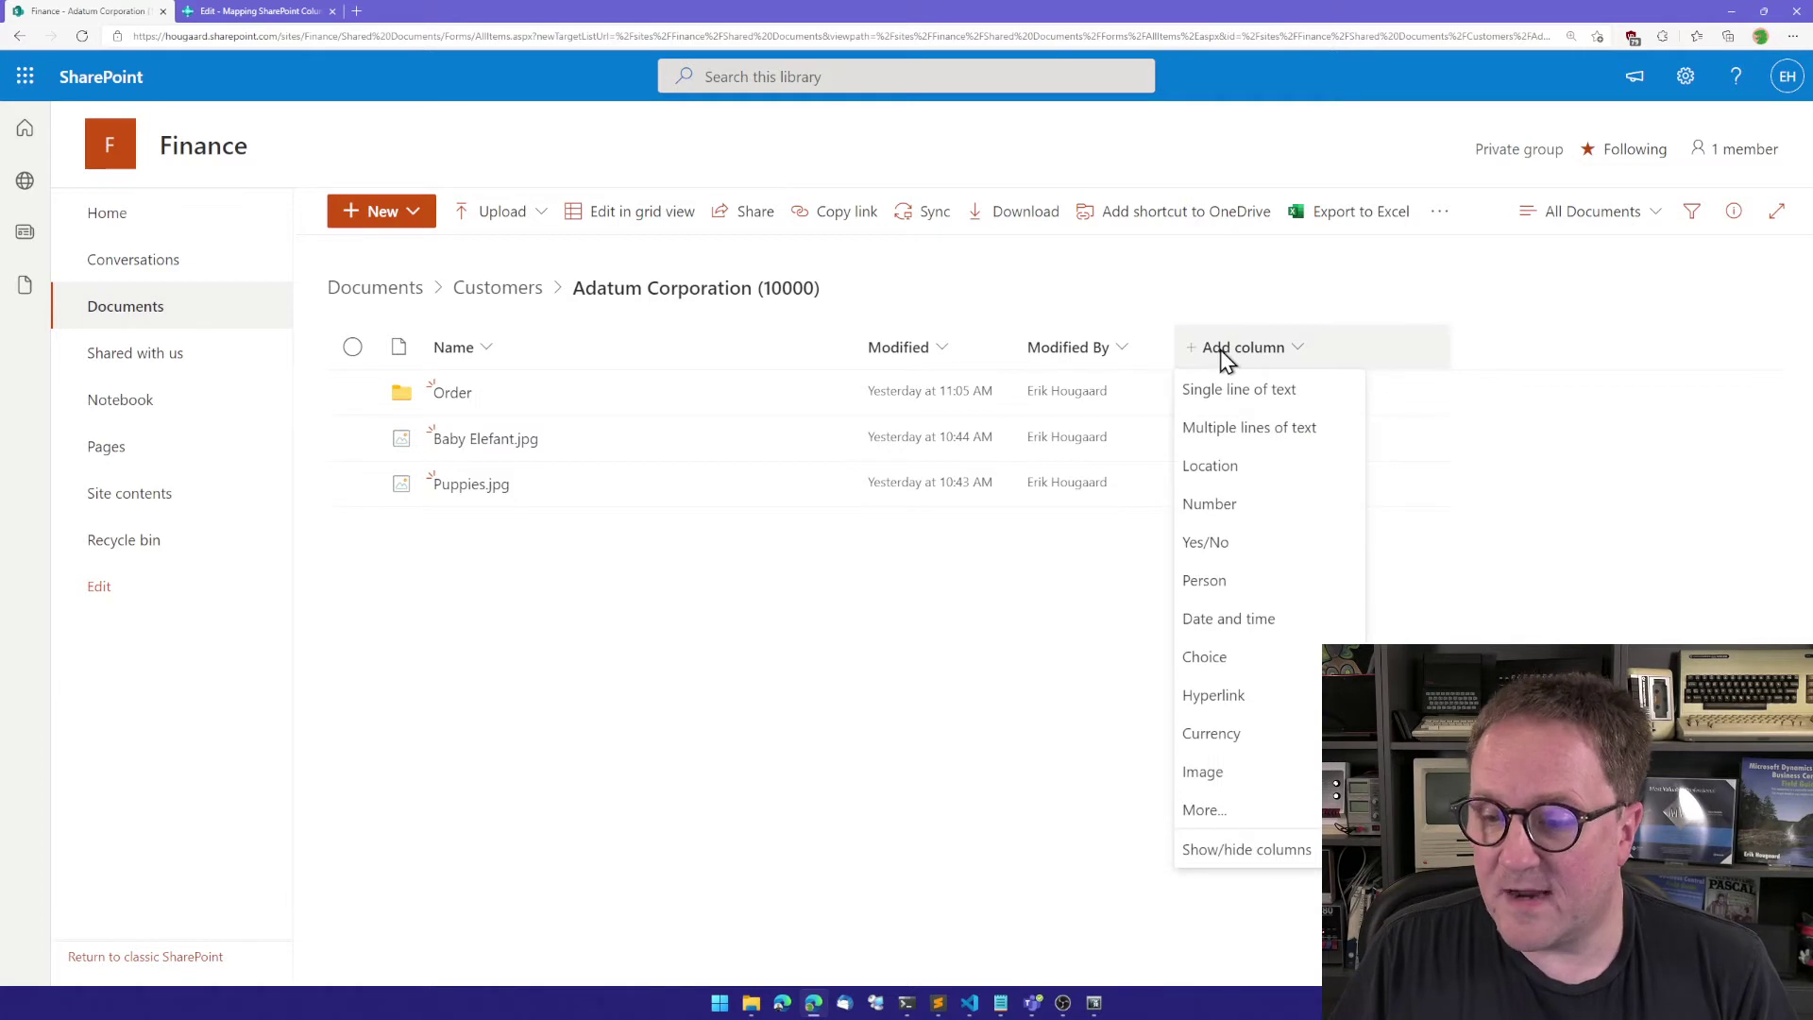
pyautogui.click(1221, 852)
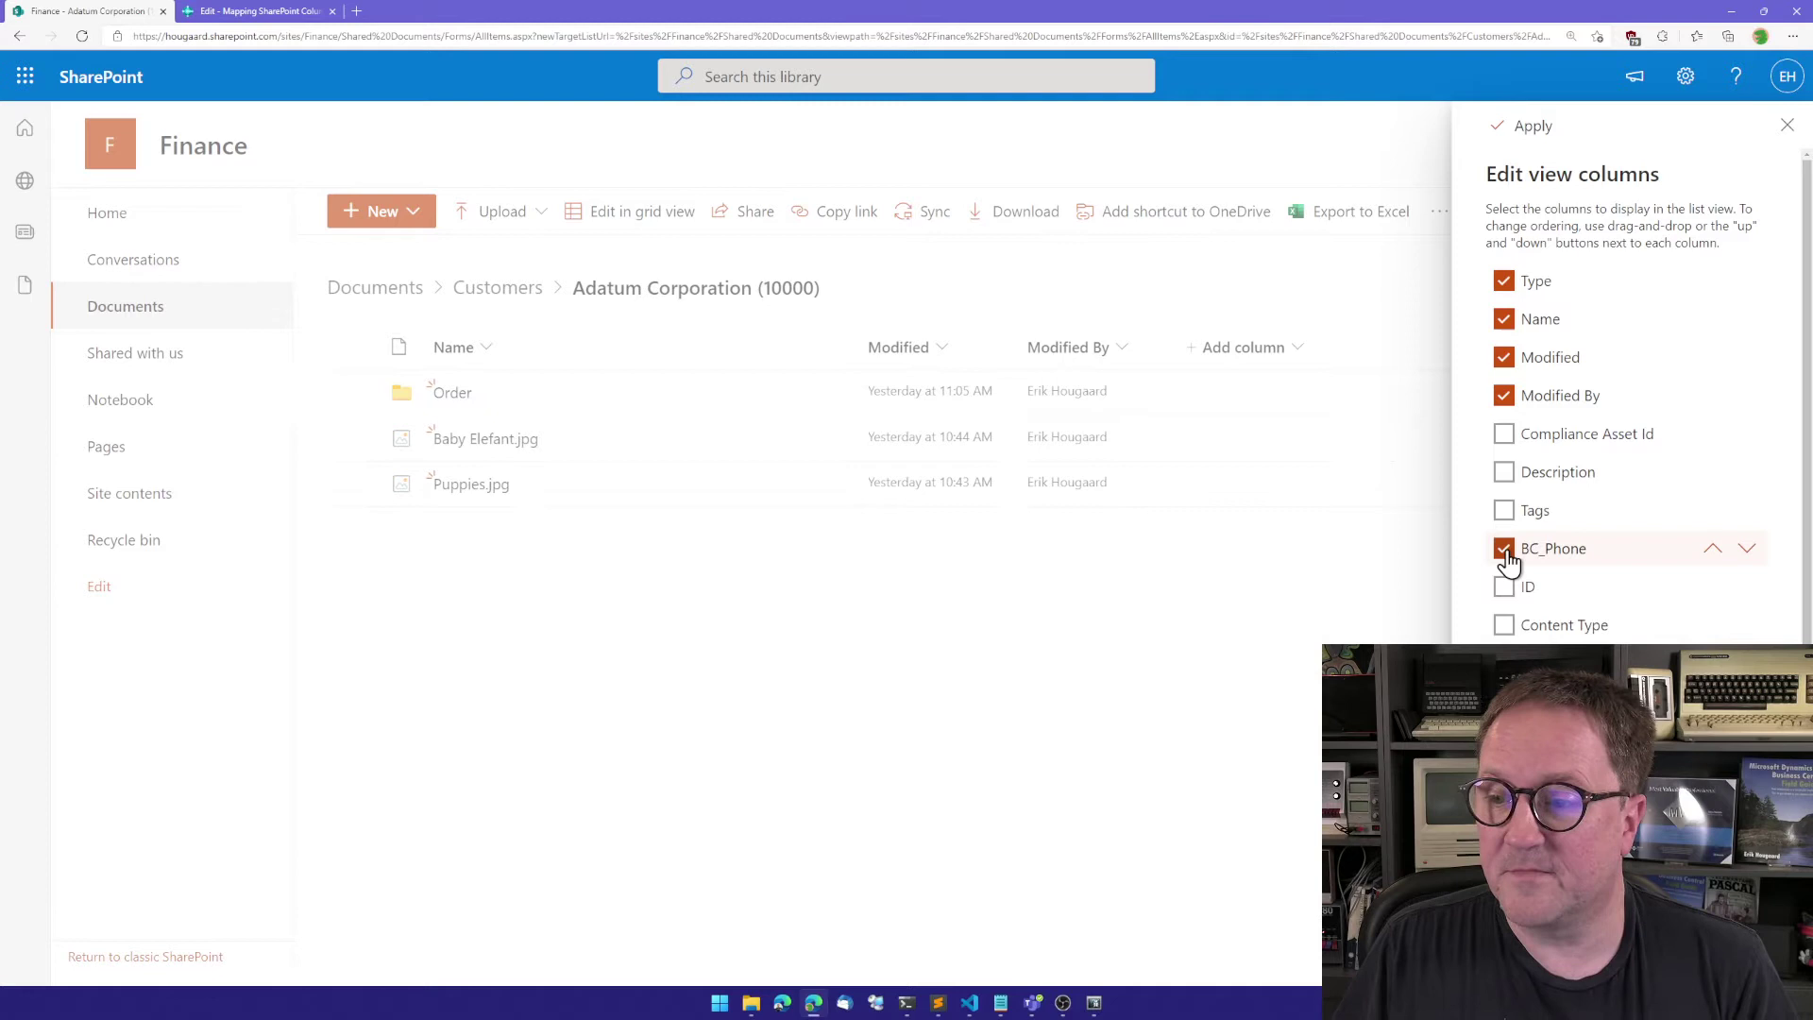
pyautogui.click(1524, 131)
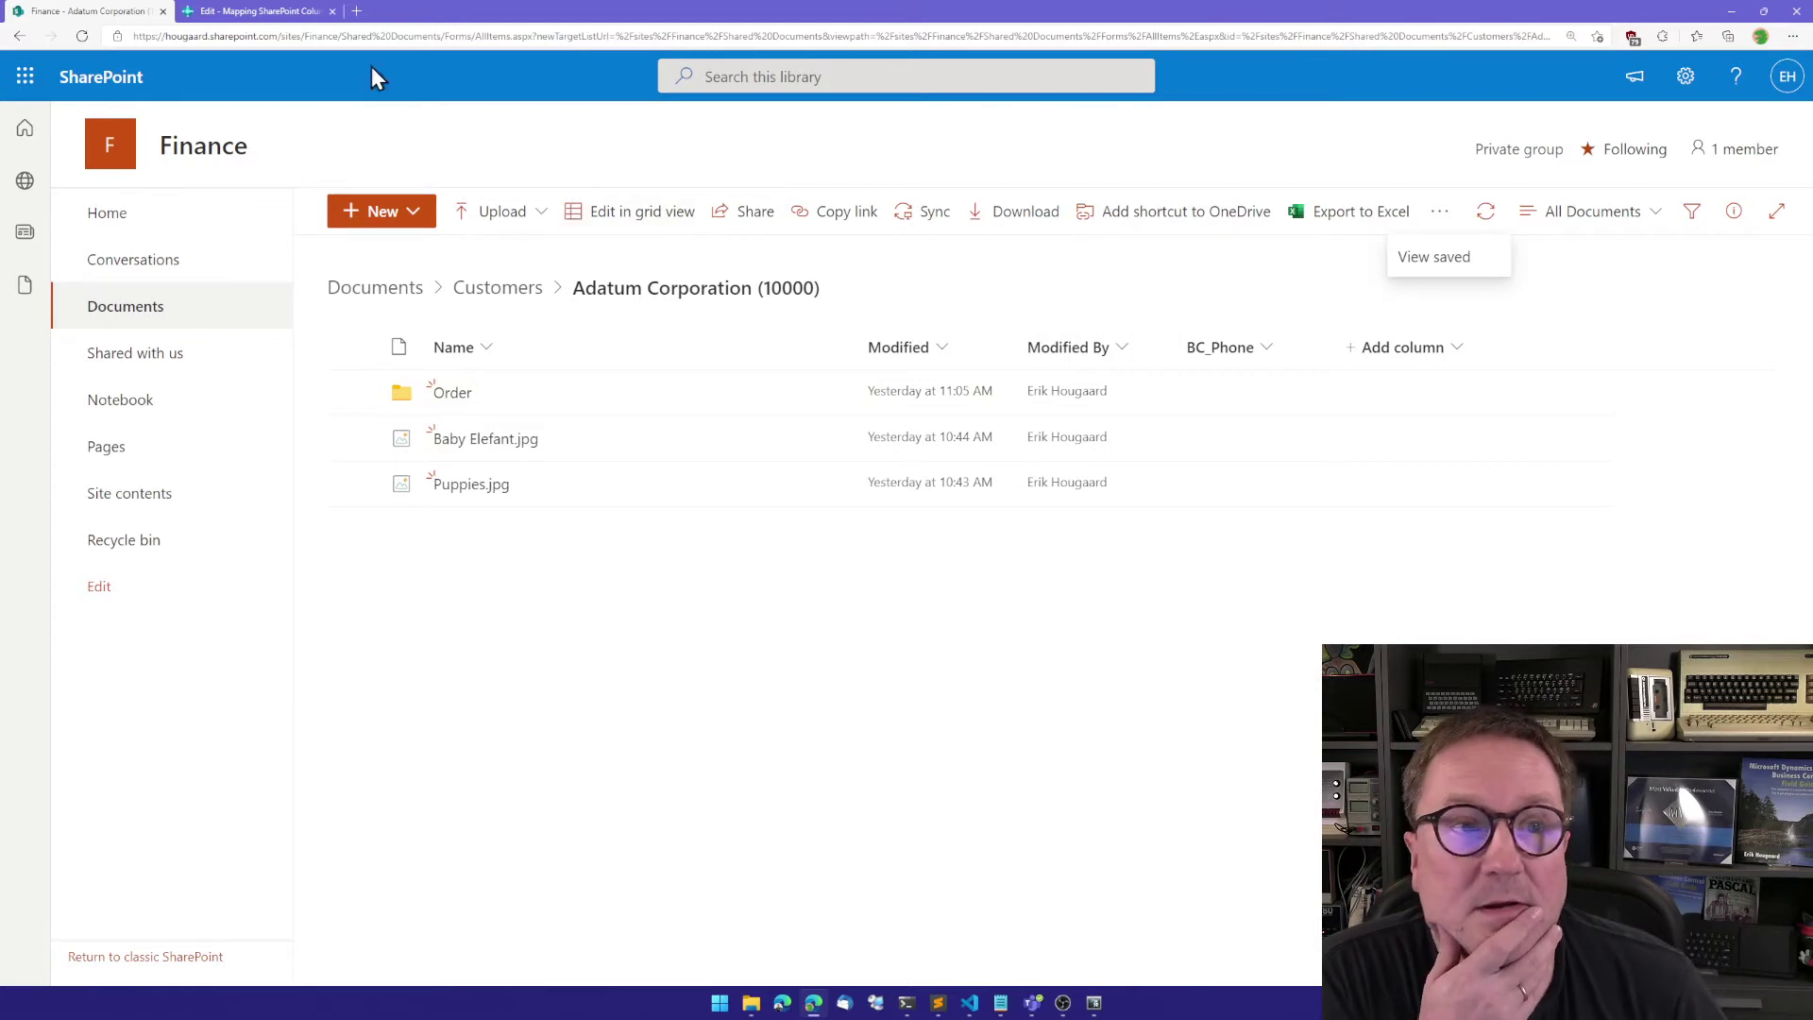
pyautogui.click(274, 11)
# Step: Close the mapping dialog and open the Adatum Corporation customer card from Customers
pyautogui.press('Escape')
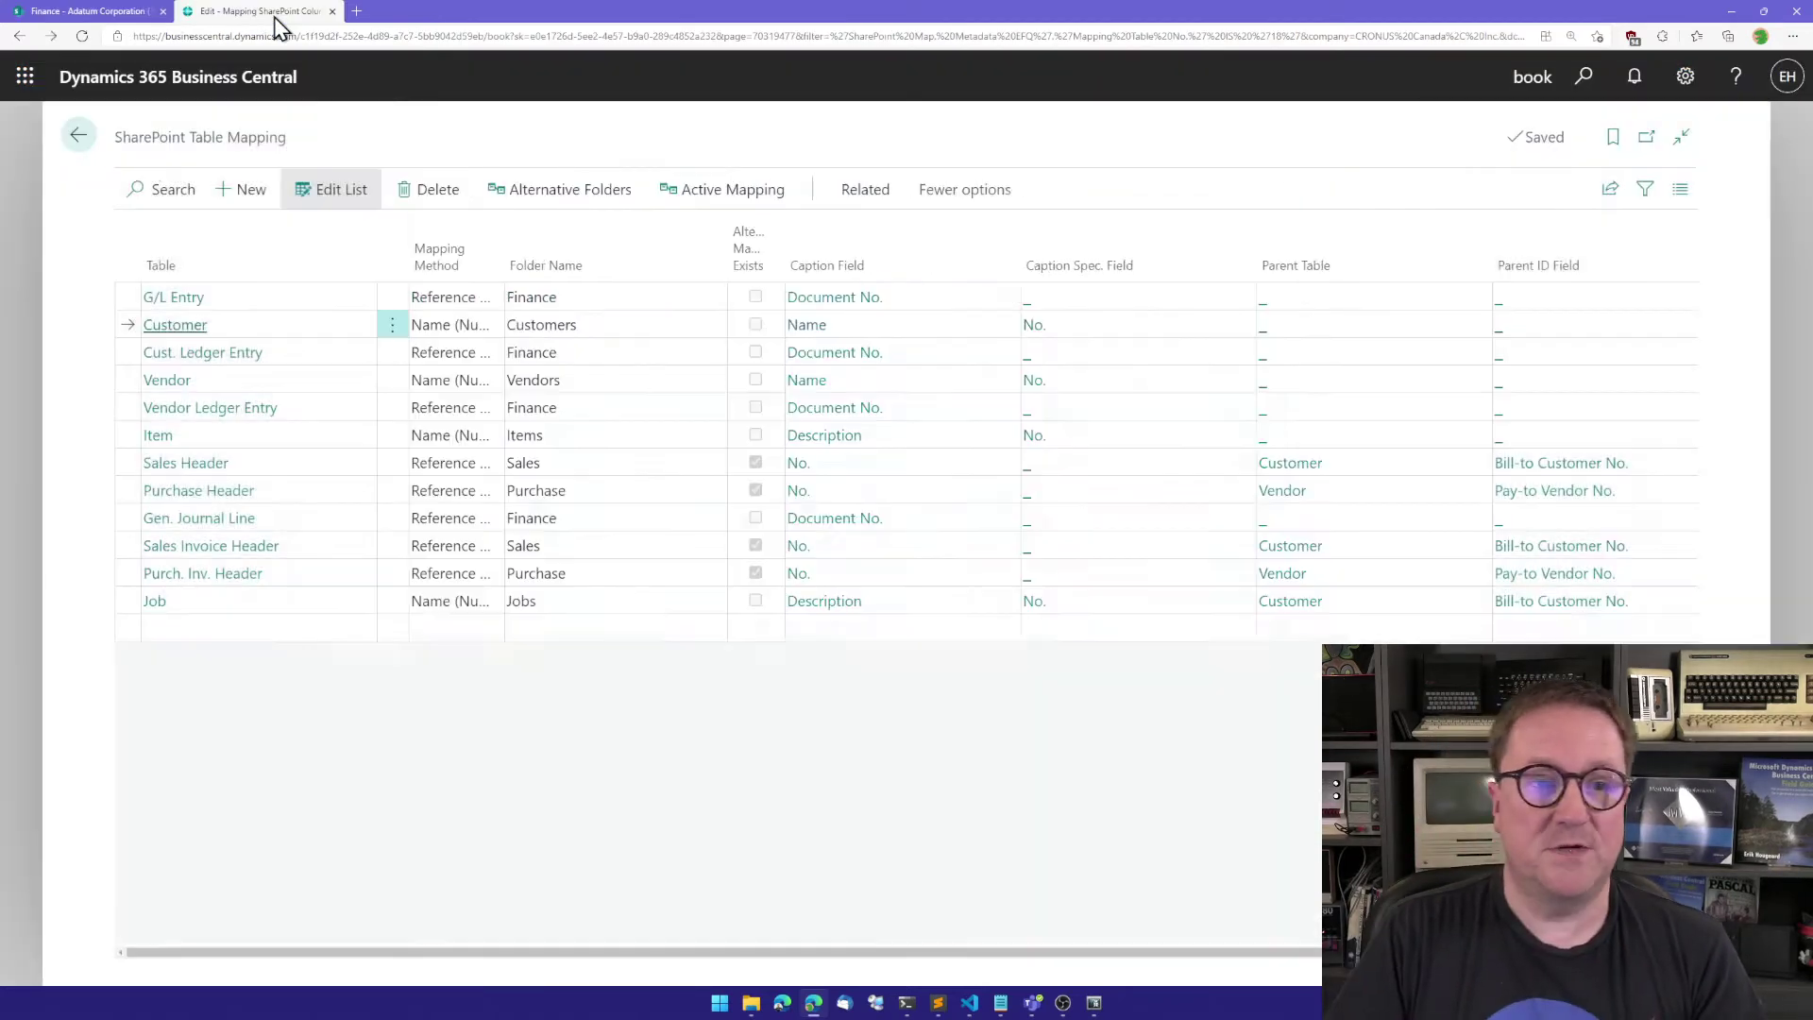
pyautogui.click(78, 135)
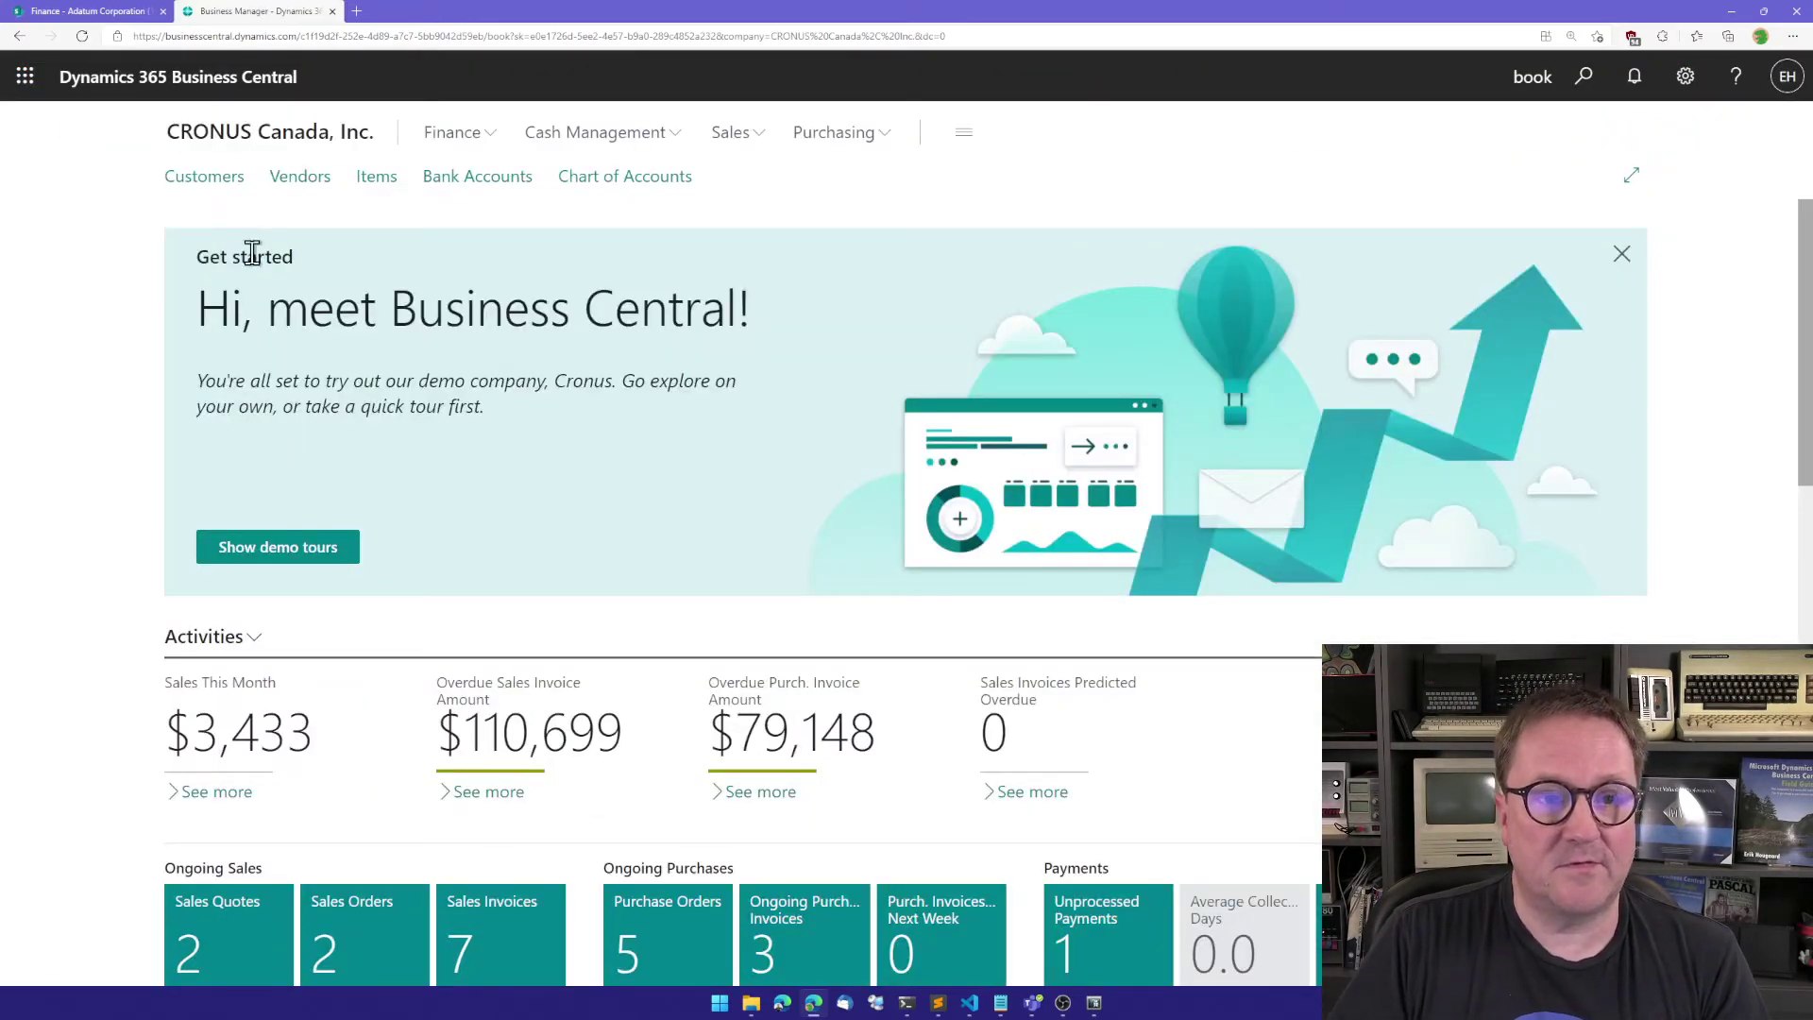
pyautogui.click(221, 188)
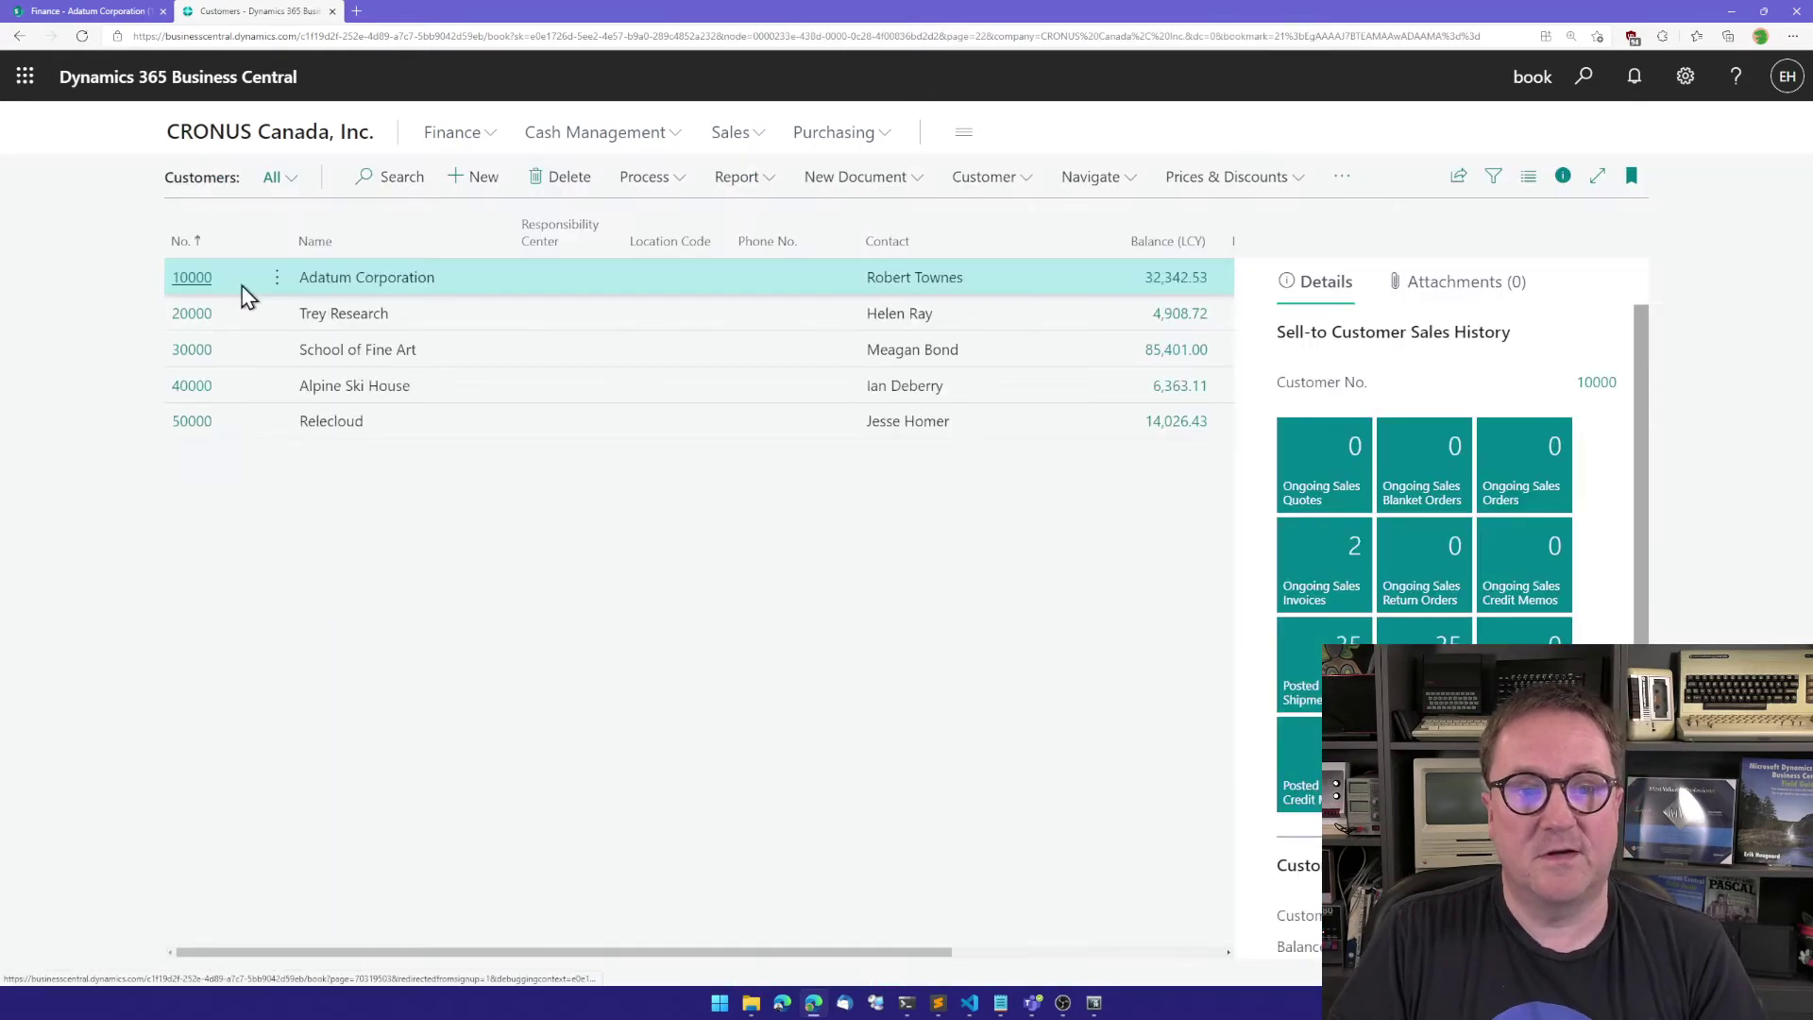
pyautogui.click(192, 279)
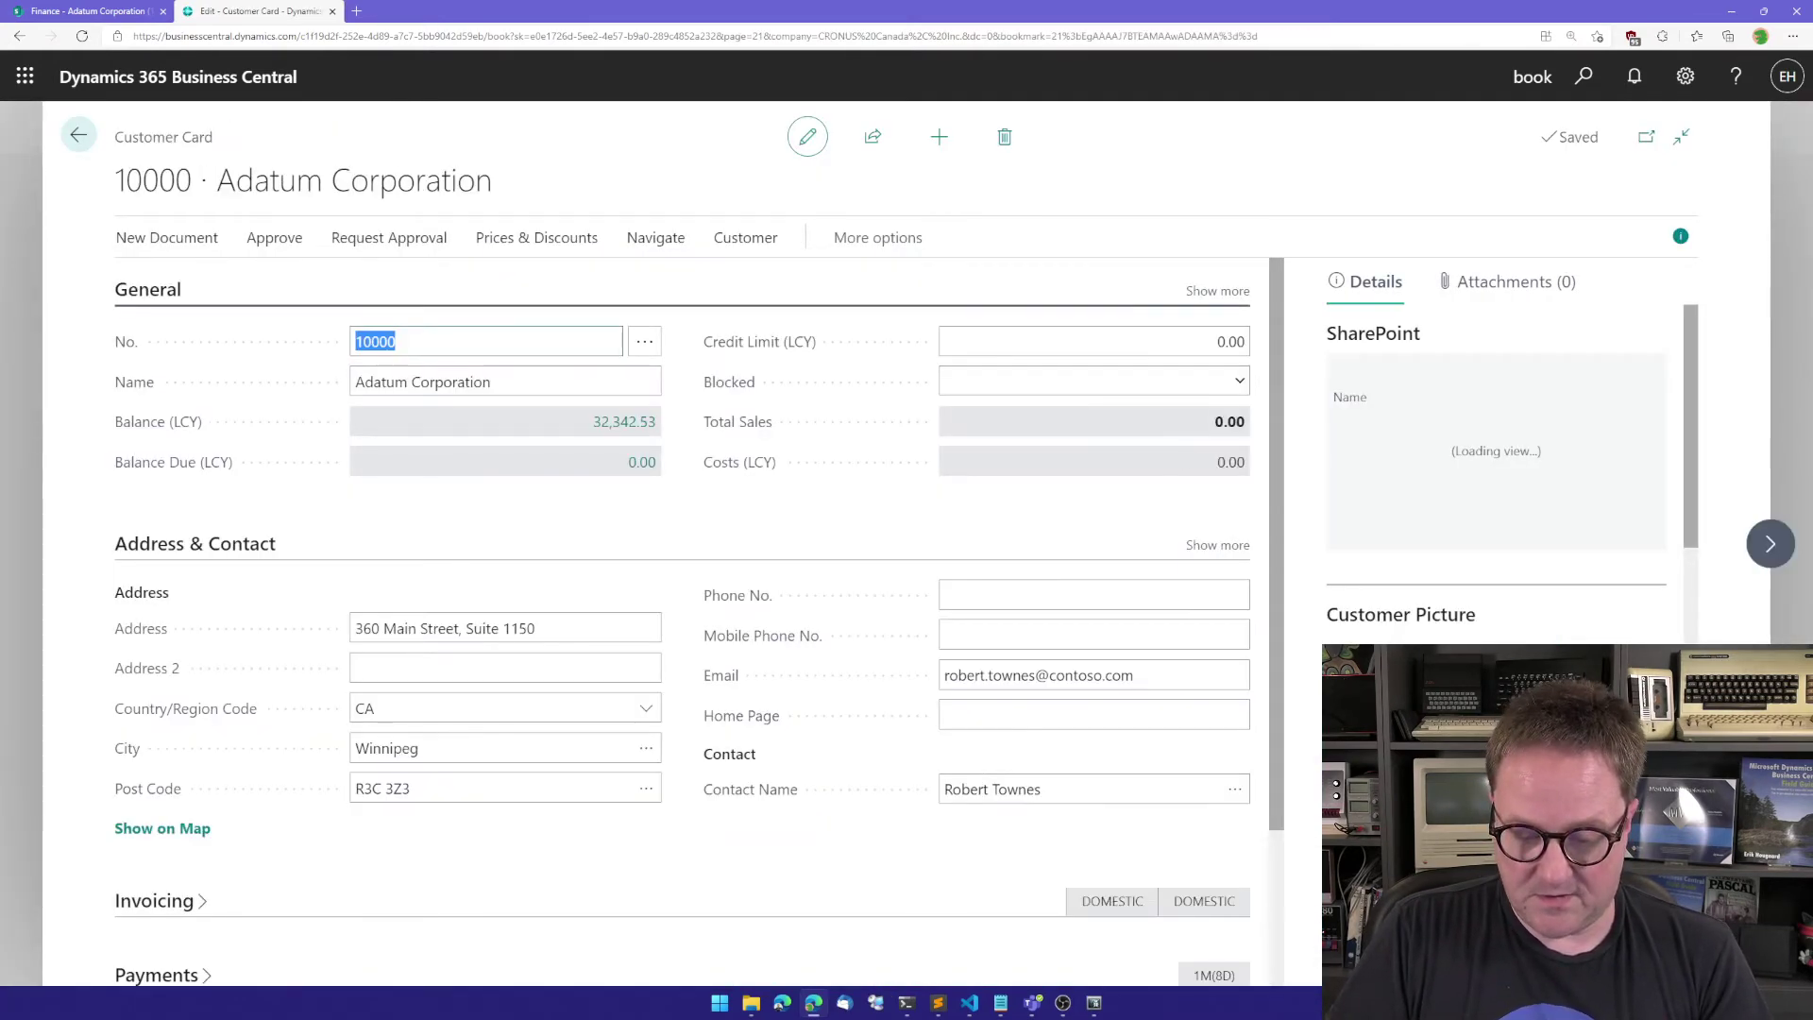
# Step: Enter the customer's phone number in the Phone No. field
pyautogui.hotkey('alt', 'Tab')
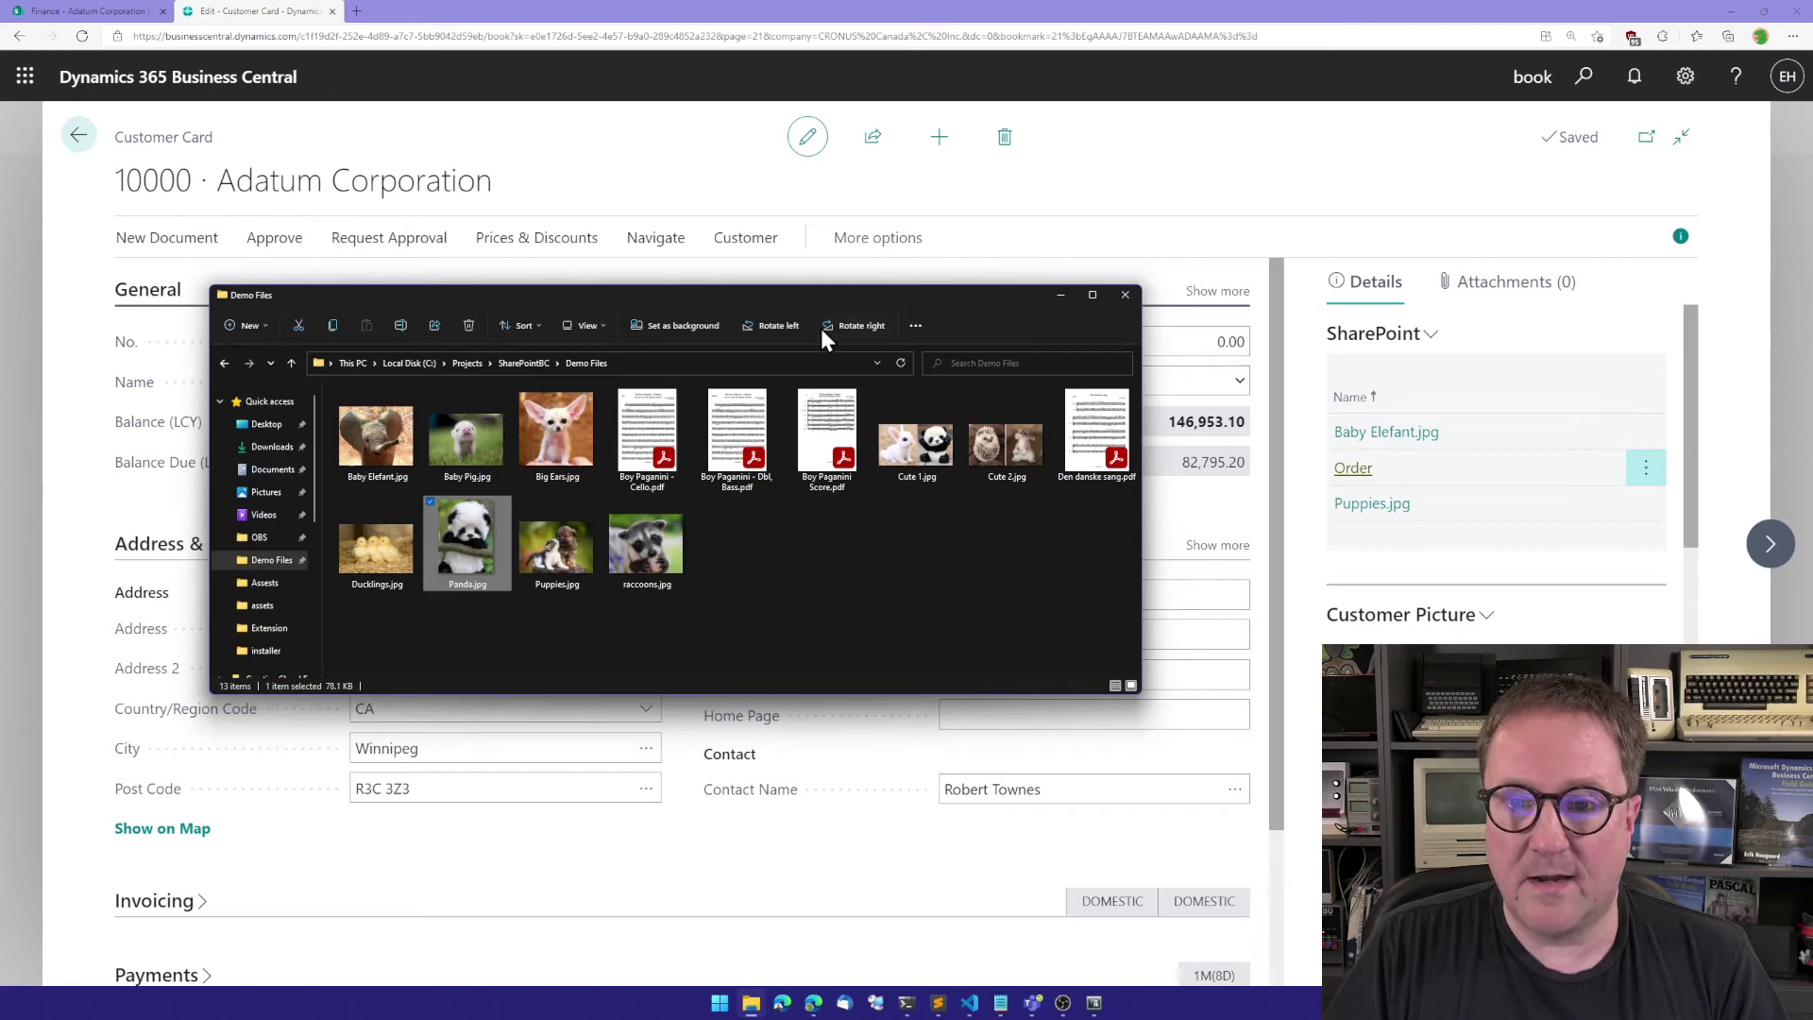
pyautogui.moveTo(782, 312); pyautogui.dragTo(686, 312)
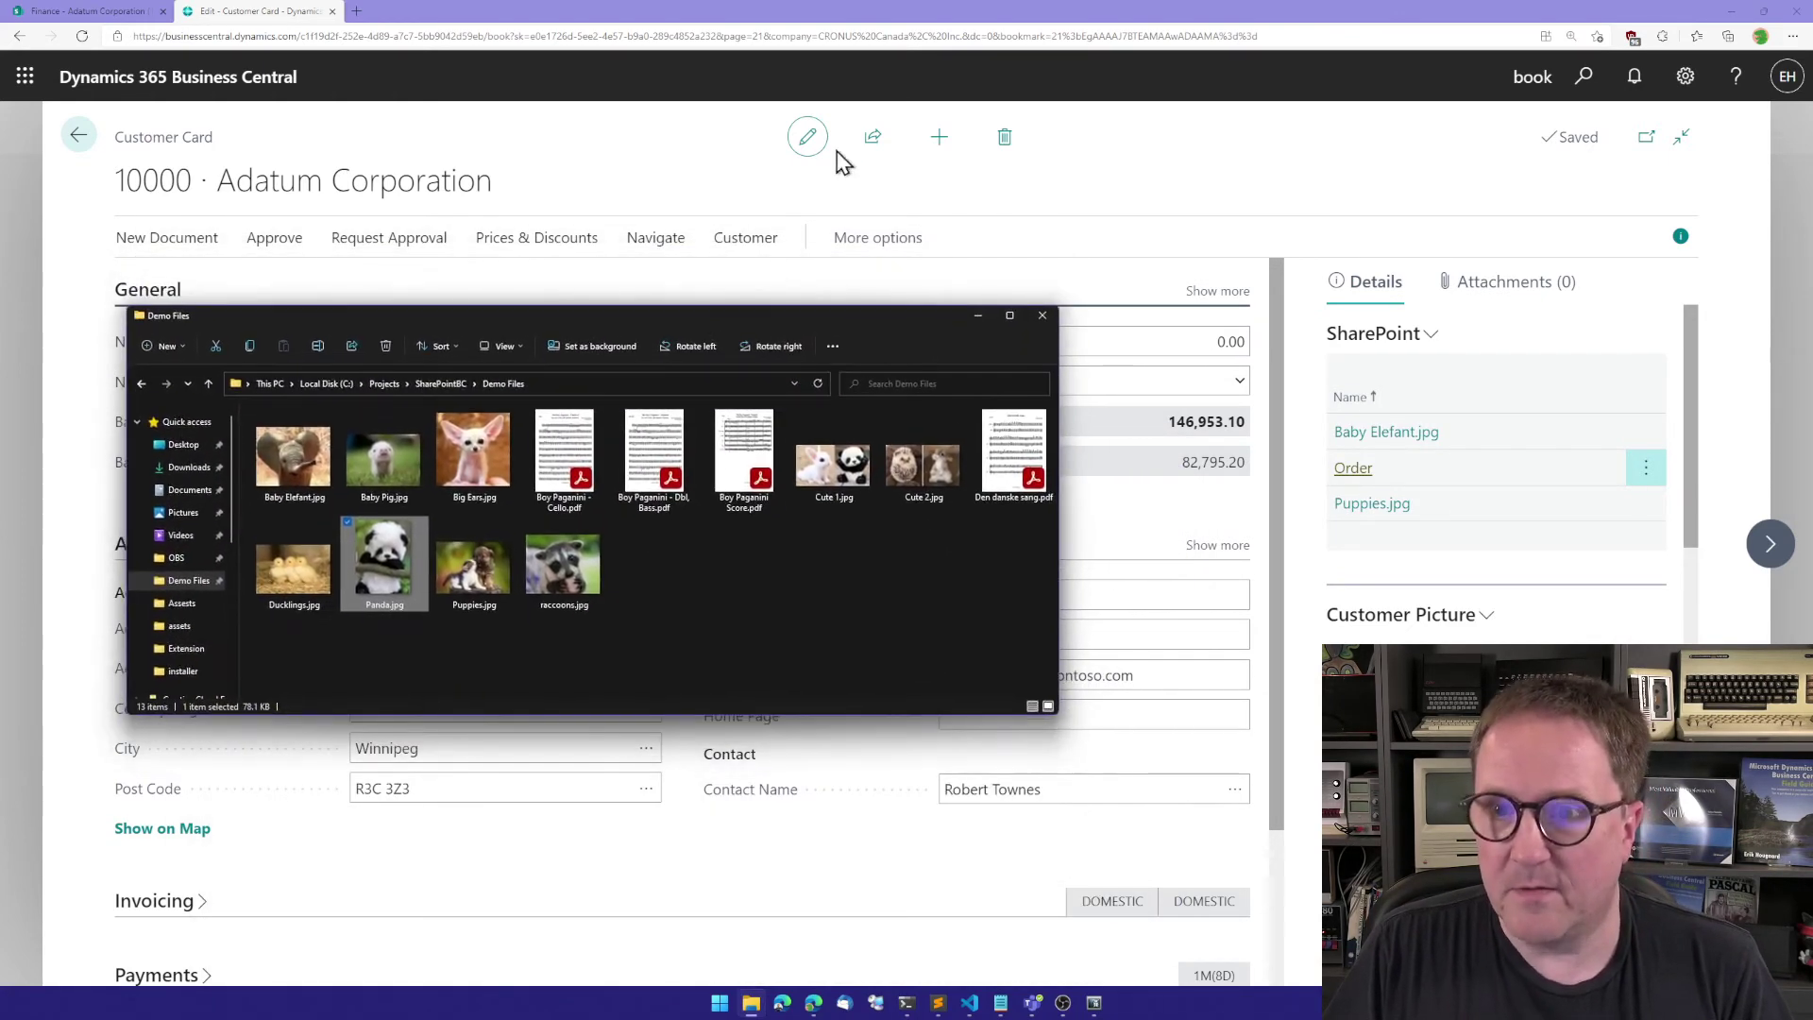
pyautogui.click(837, 2)
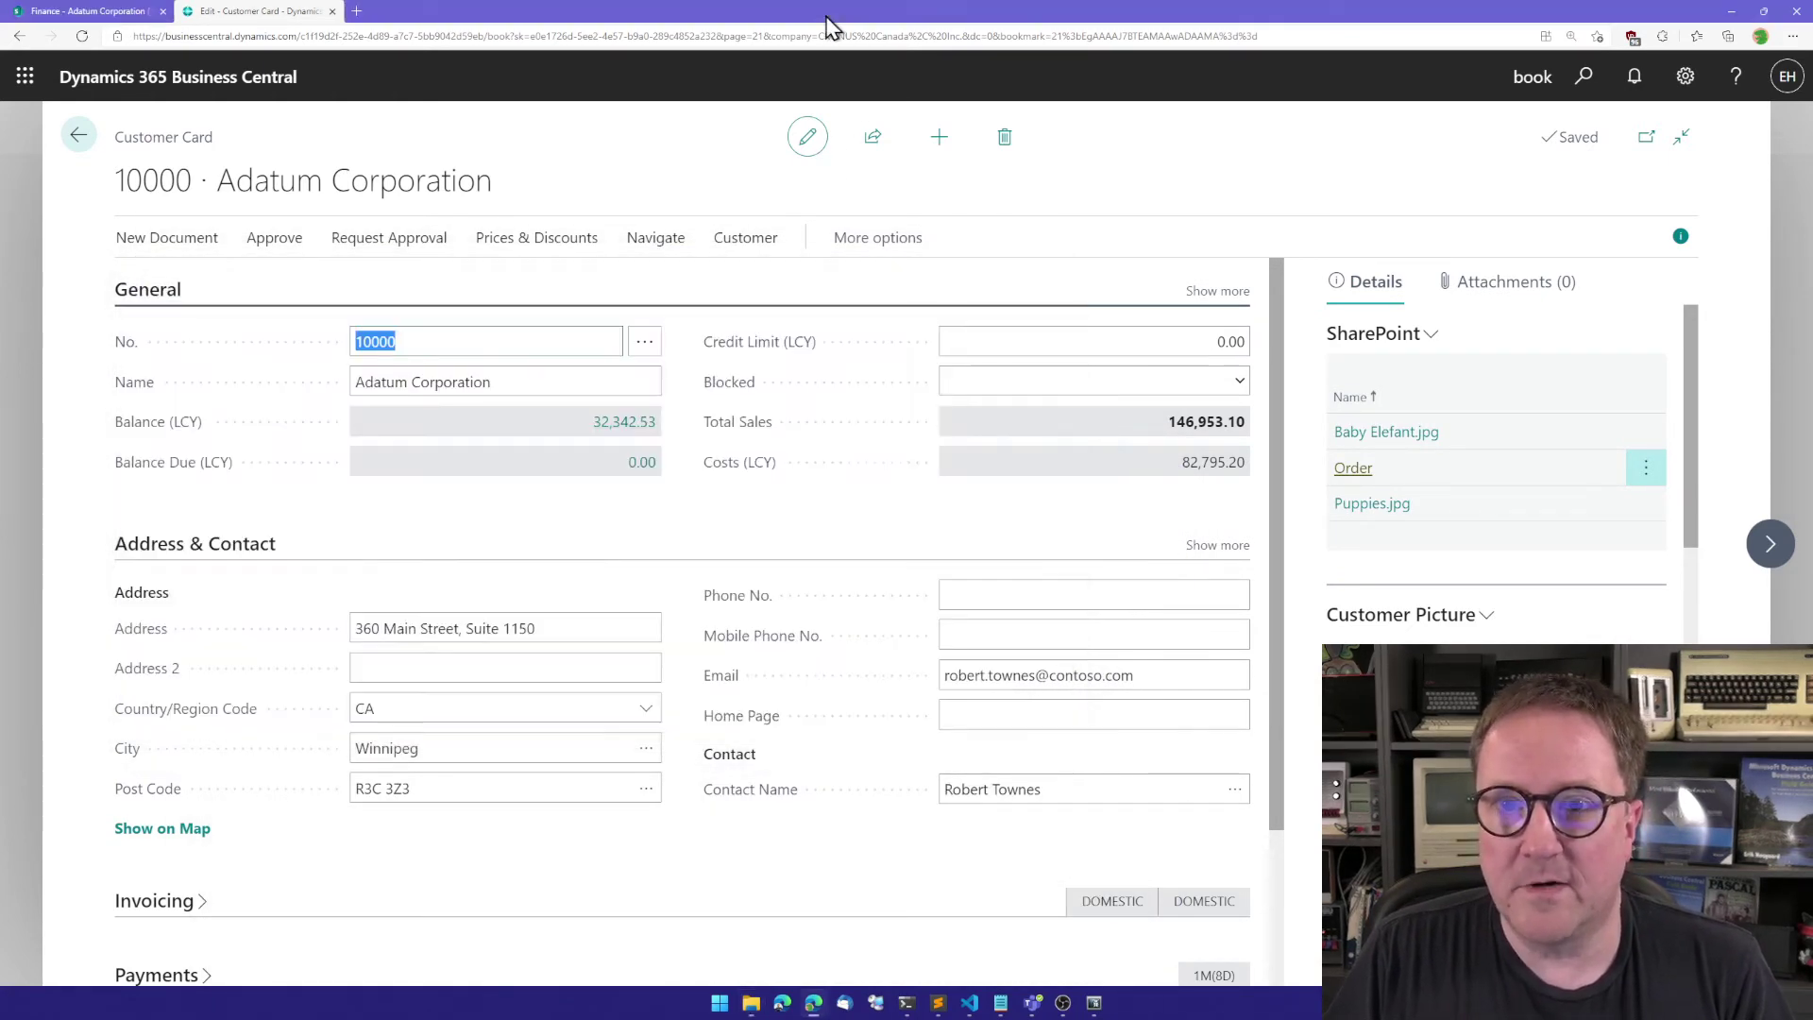
pyautogui.click(955, 597)
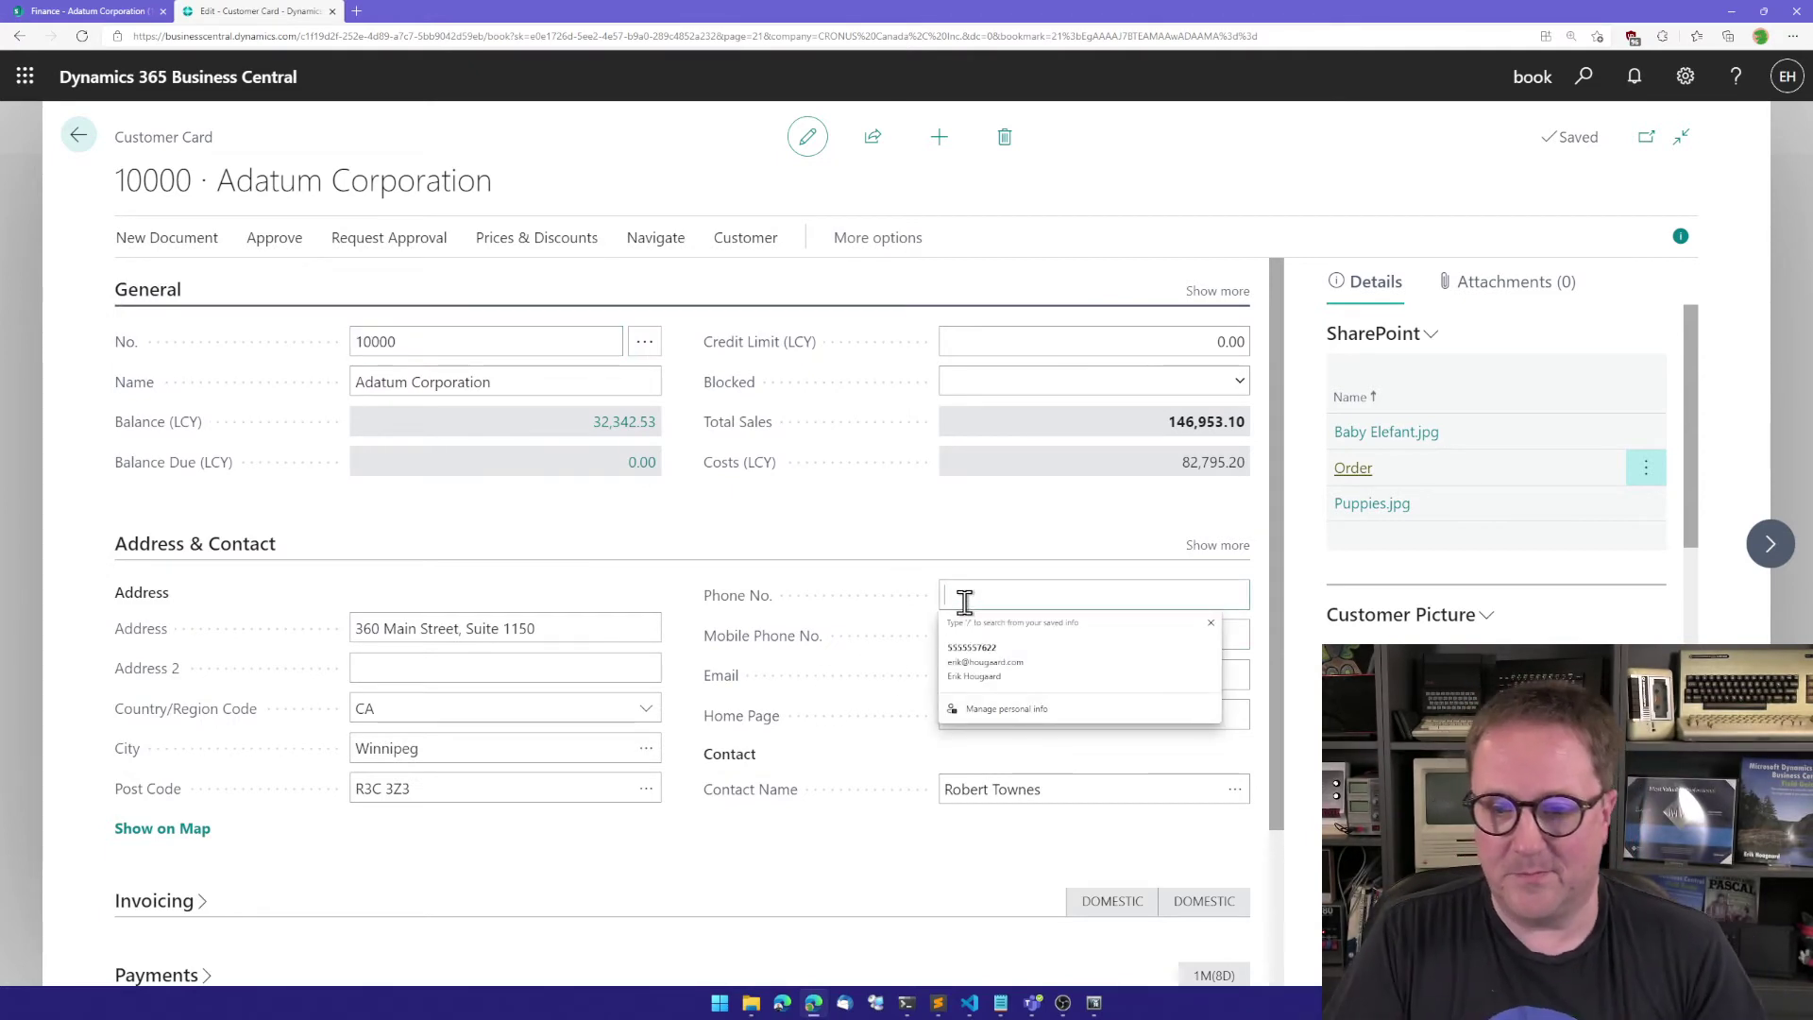
pyautogui.write('555-555')
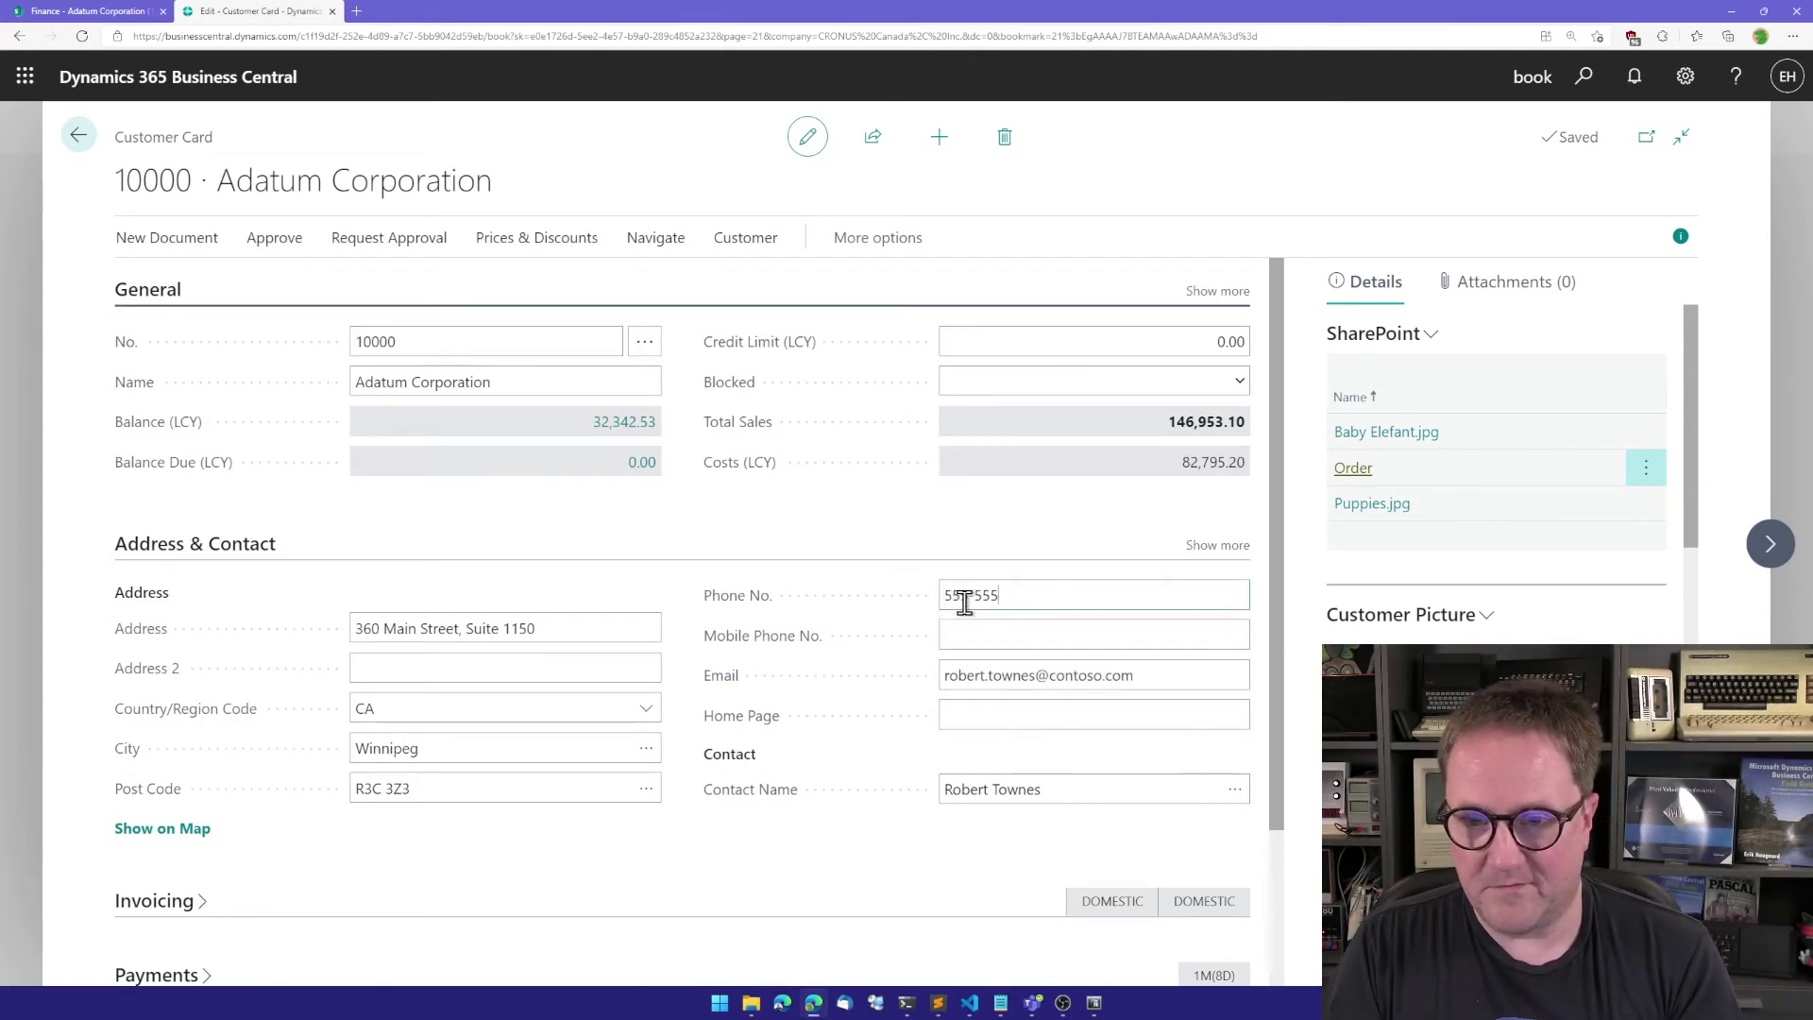
pyautogui.write('-5557')
pyautogui.press('Tab')
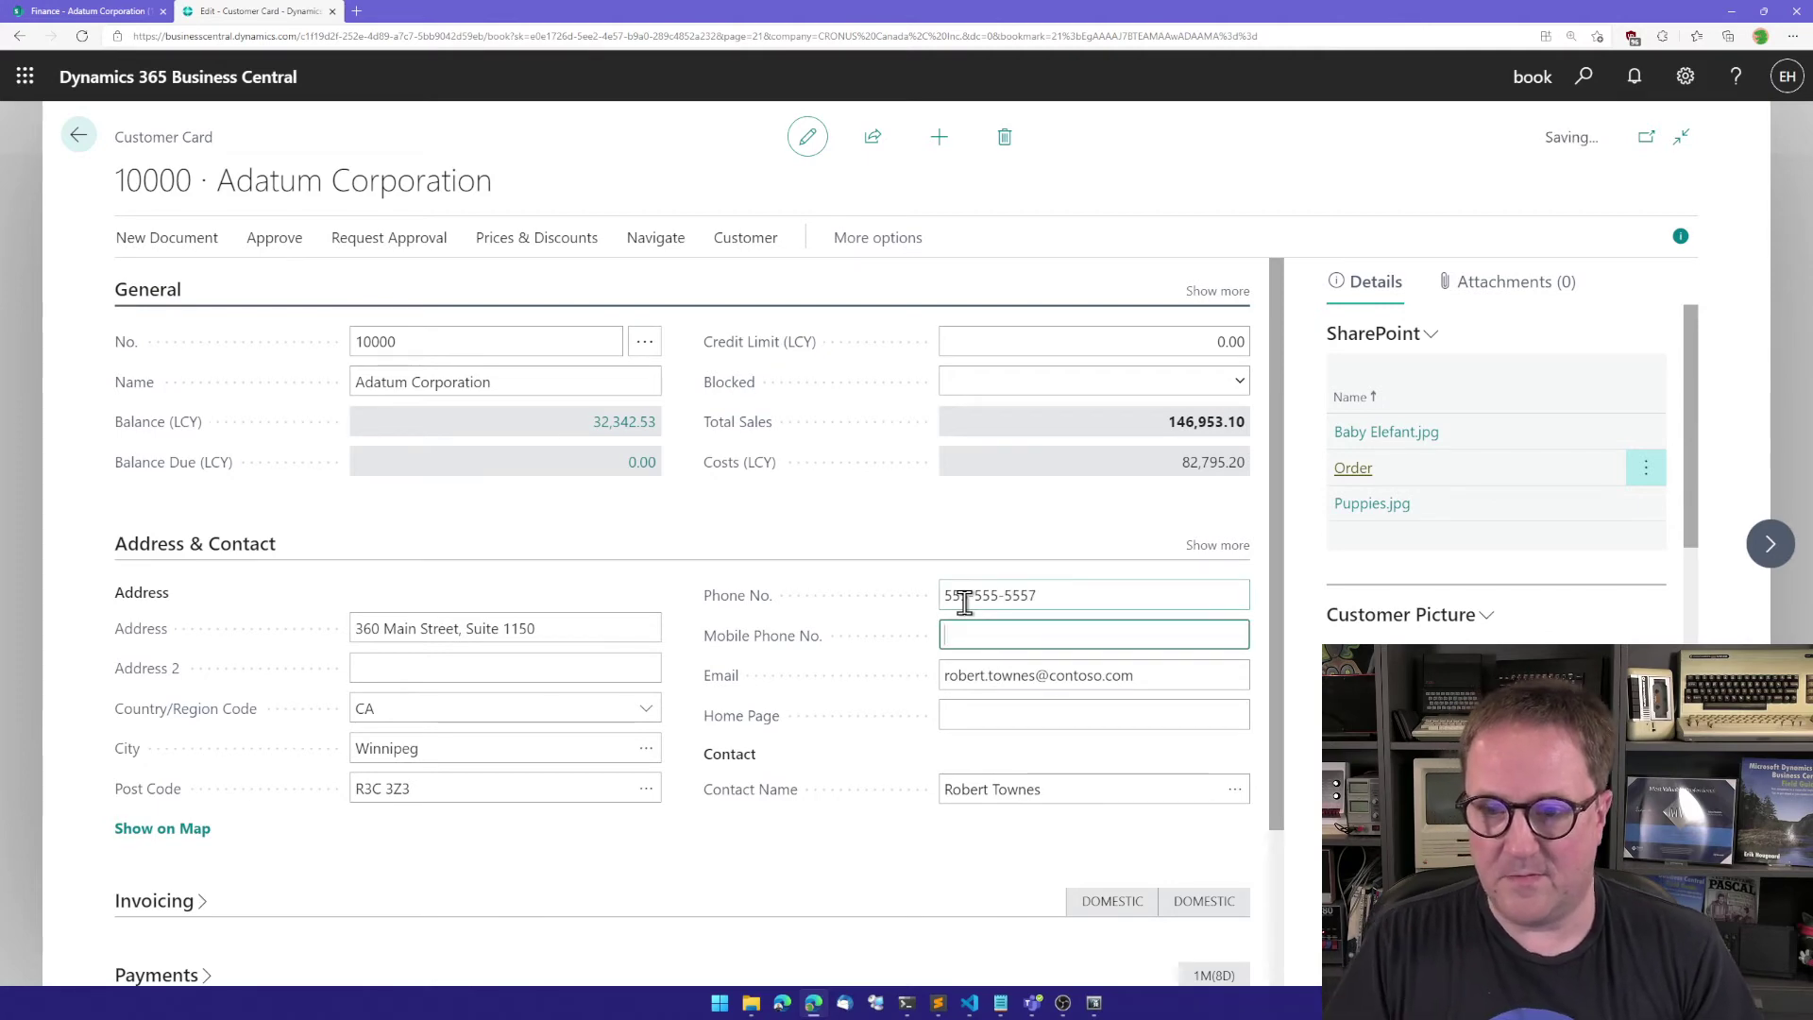
# Step: Refresh the Adatum Corporation record and drag Cute 2.jpg from Demo Files into its SharePoint factbox
pyautogui.click(1762, 547)
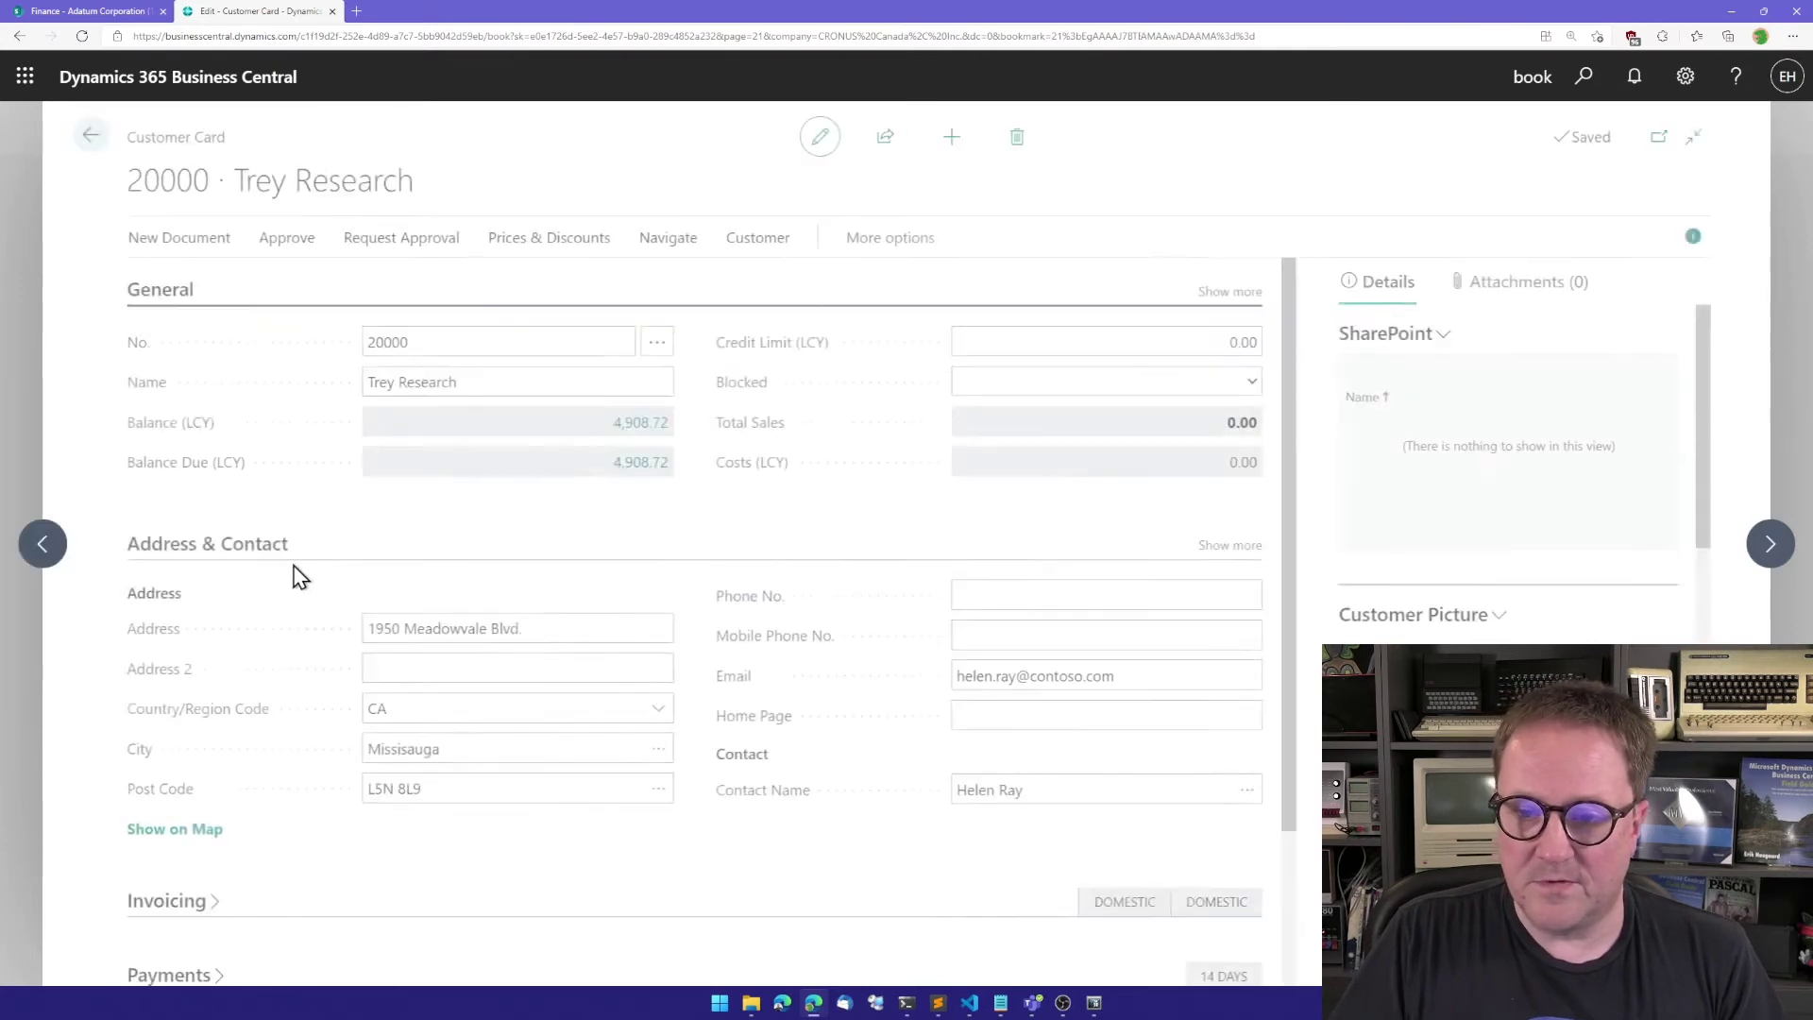
pyautogui.click(48, 547)
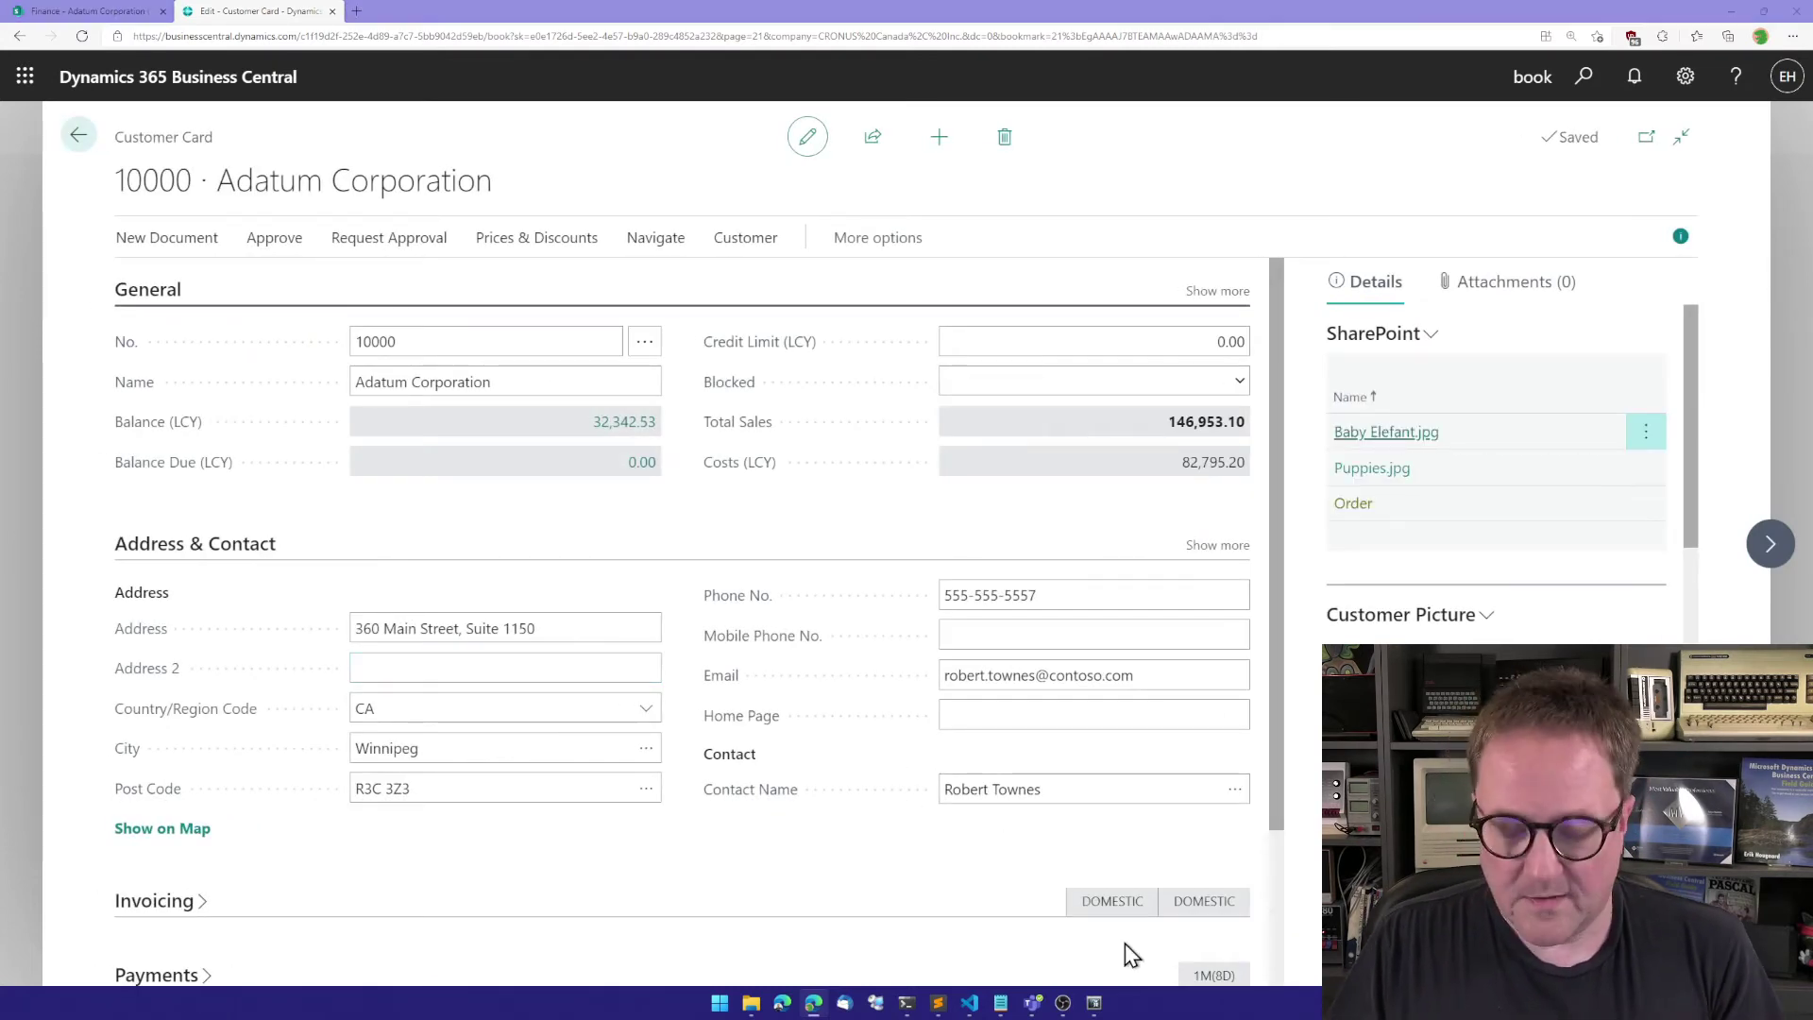
pyautogui.hotkey('alt', 'Tab')
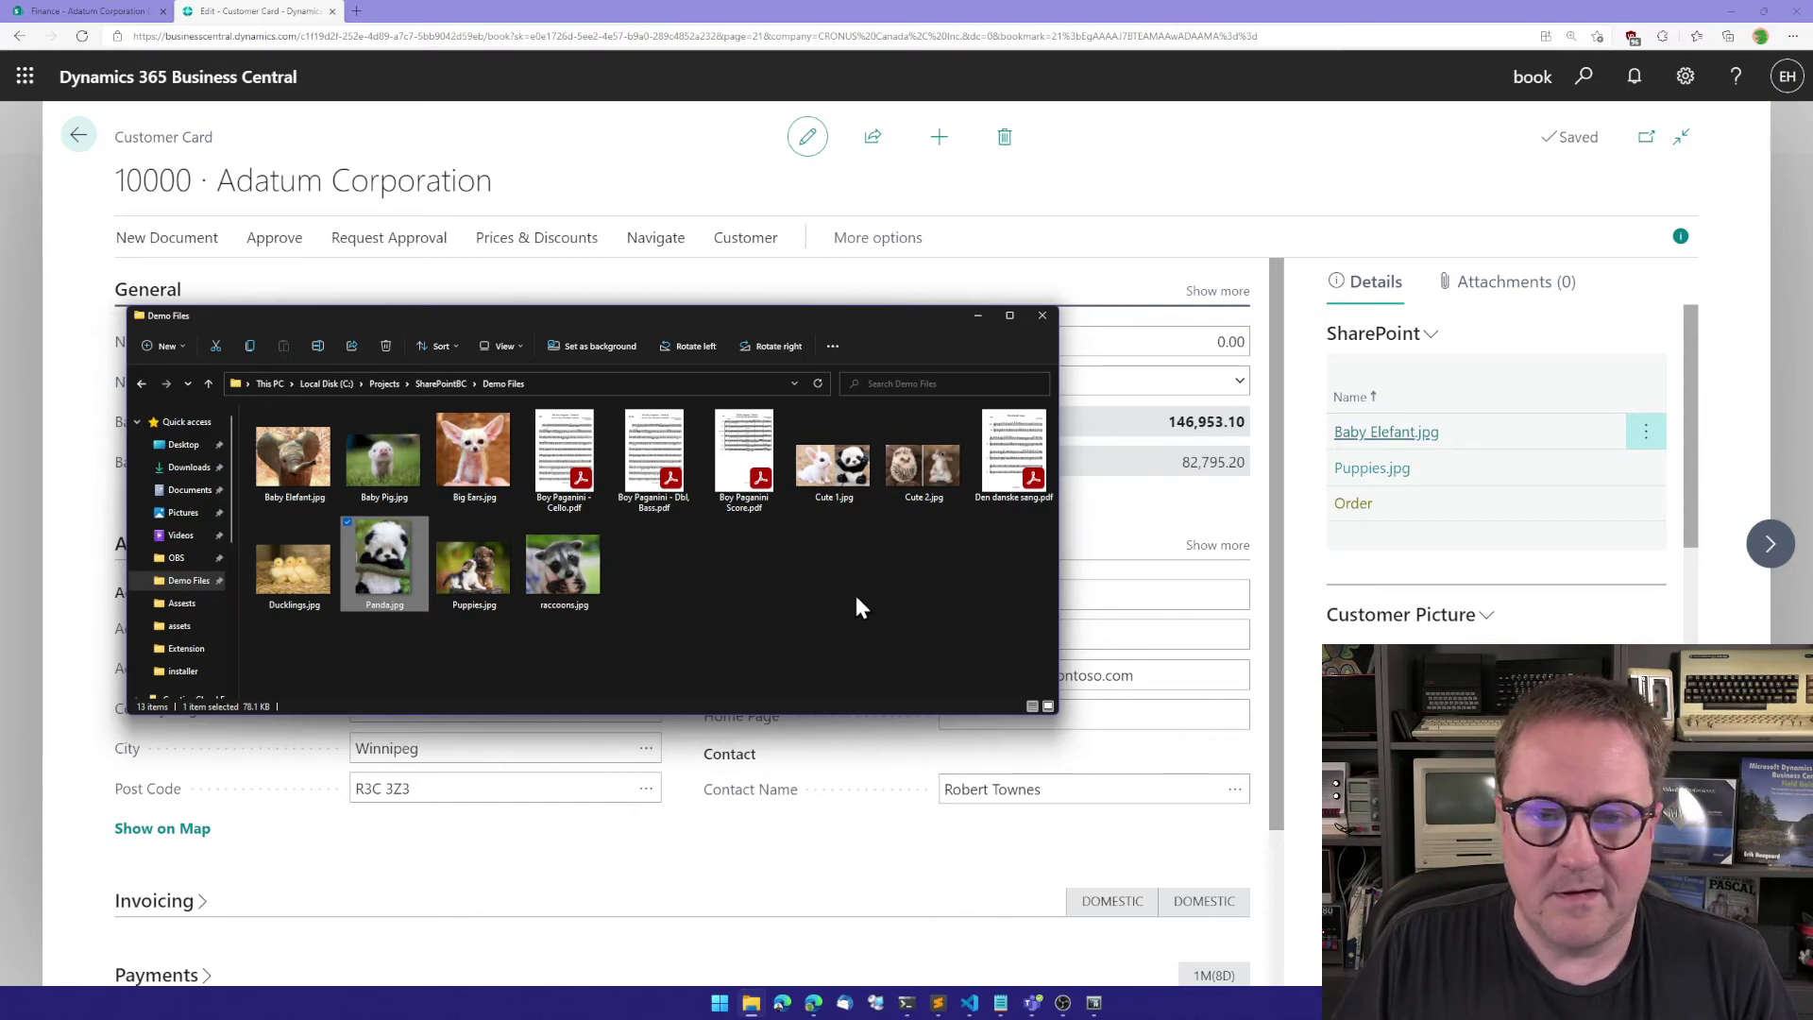
pyautogui.moveTo(921, 458); pyautogui.dragTo(1485, 489)
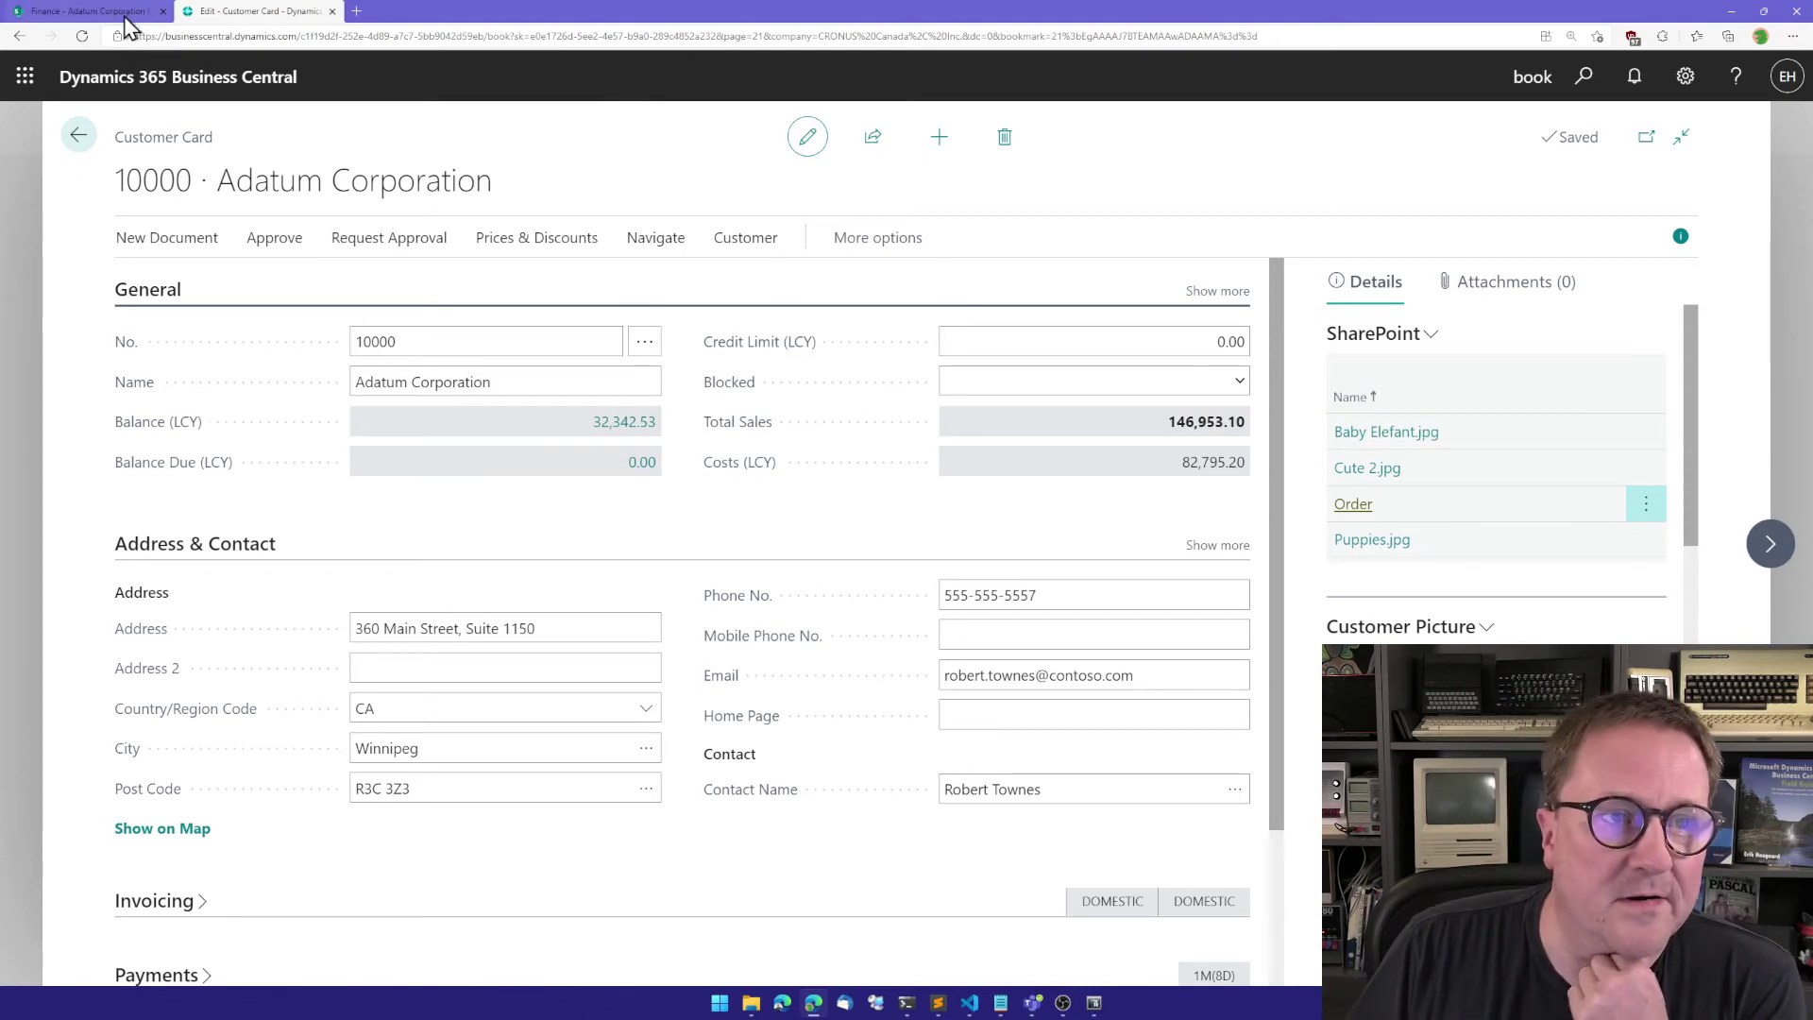
# Step: Switch to the SharePoint library to see Cute 2.jpg's BC_Phone value
pyautogui.click(96, 13)
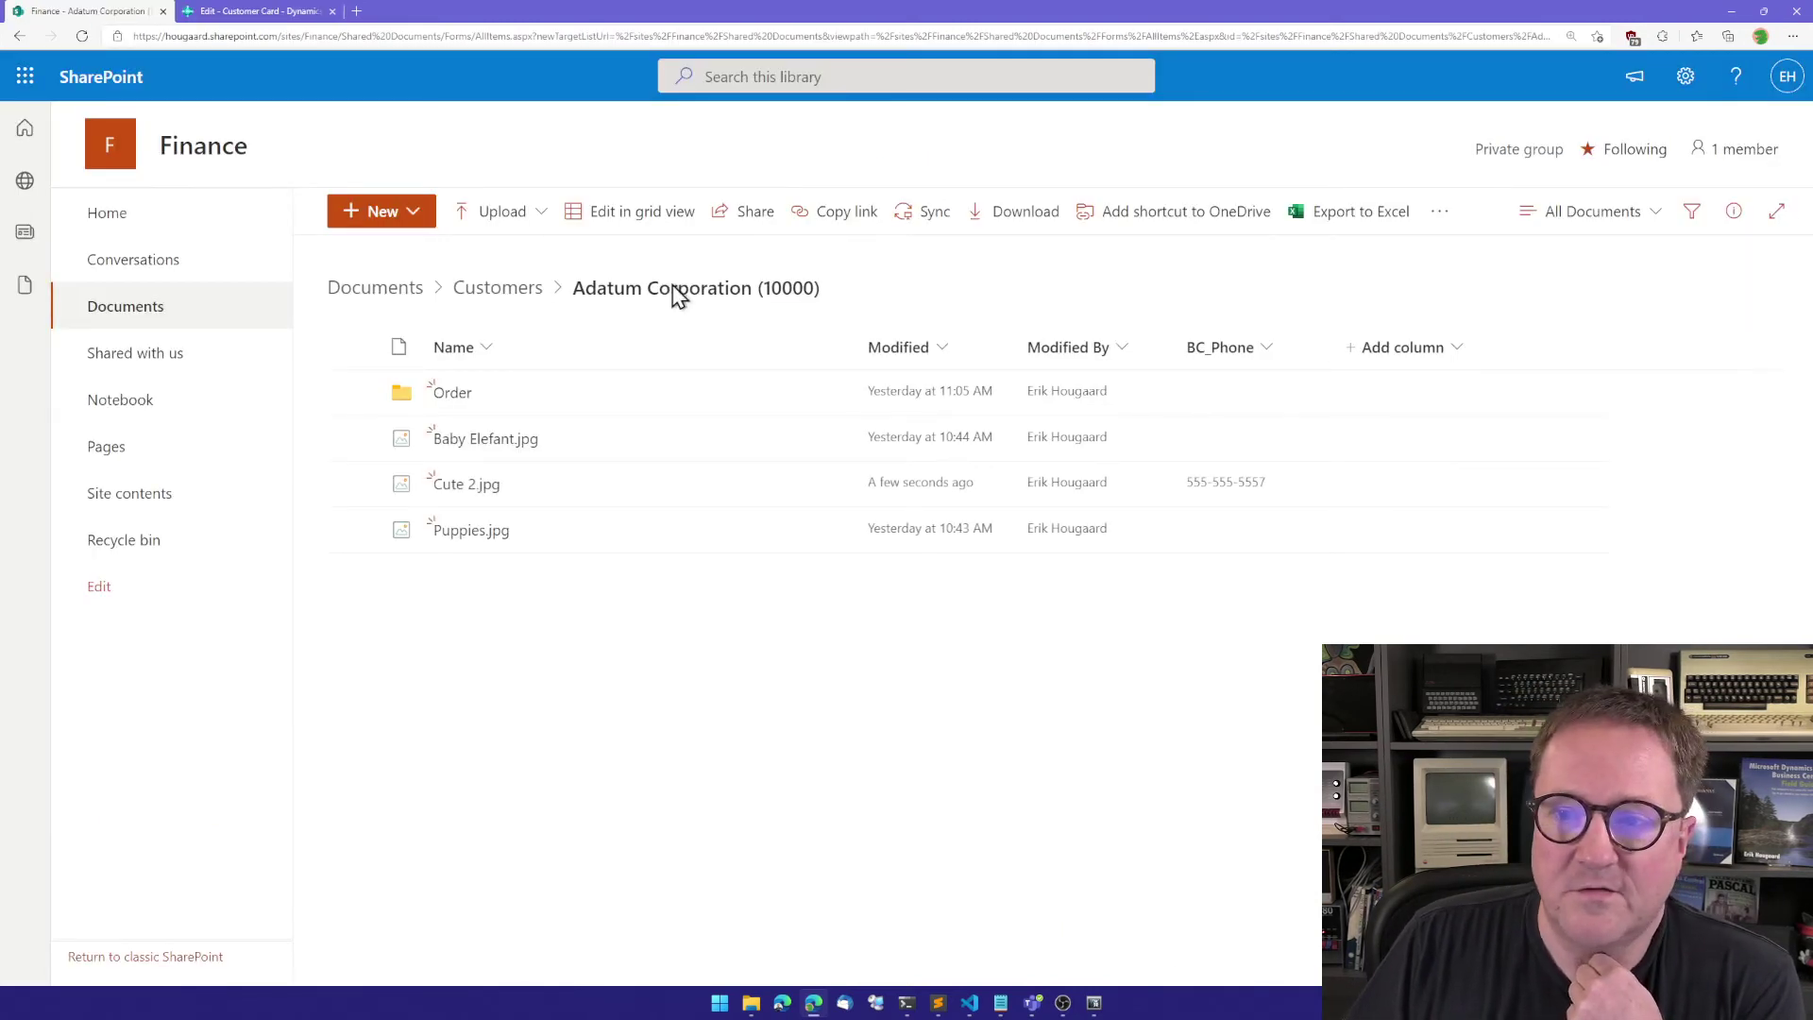